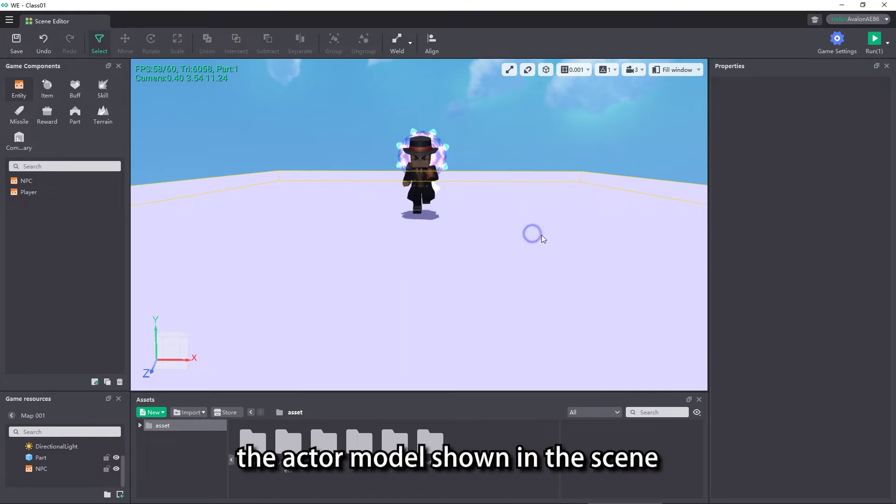
# Look around the character, then start a new actor from the Assets panel's New menu
pyautogui.moveTo(541, 234); pyautogui.dragTo(667, 230, button='right')
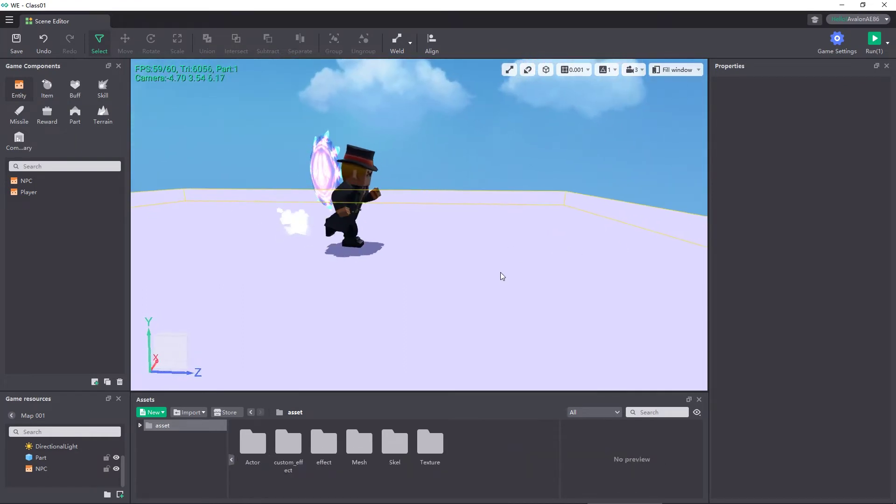
pyautogui.moveTo(495, 277); pyautogui.dragTo(561, 270, button='right')
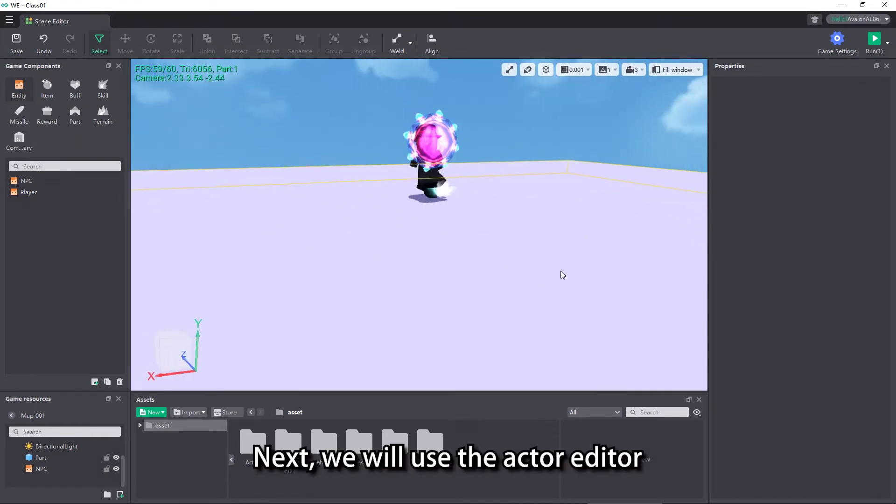
pyautogui.moveTo(445, 245); pyautogui.dragTo(605, 254, button='right')
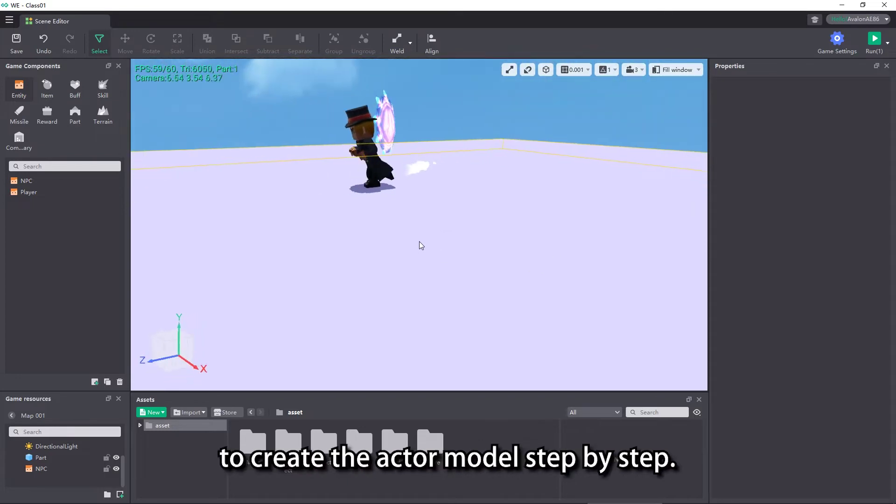
pyautogui.moveTo(419, 242); pyautogui.dragTo(517, 237, button='right')
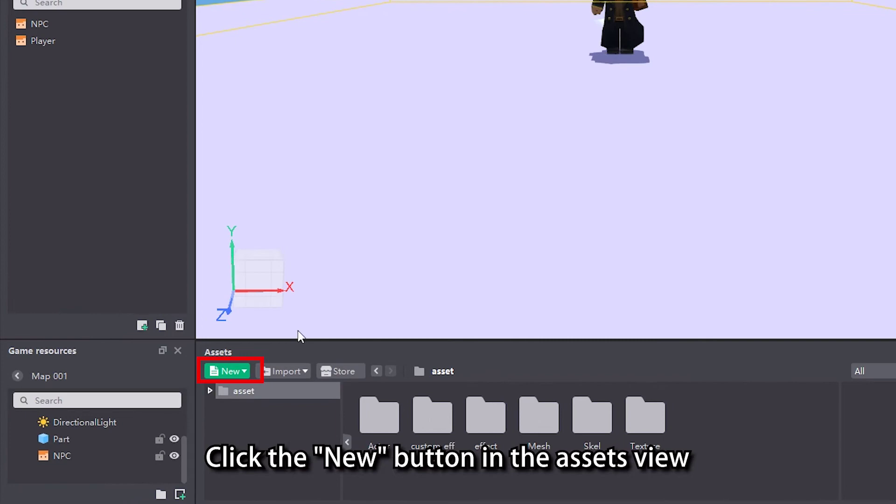
pyautogui.click(234, 371)
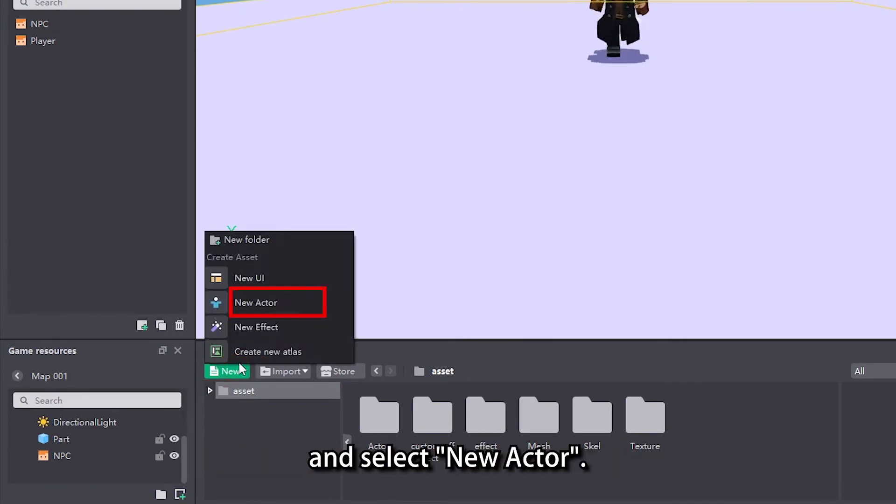
pyautogui.click(293, 304)
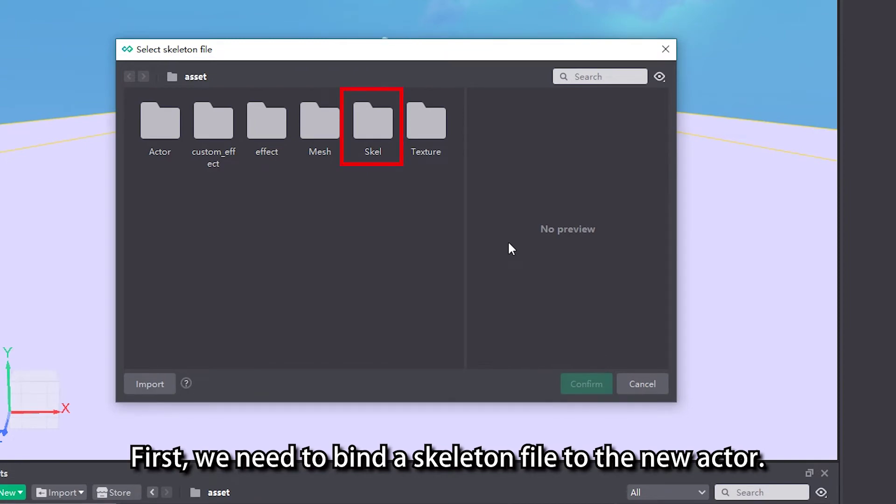
# Bind the new actor to the boy_01.skel skeleton and name it BE
pyautogui.doubleClick(372, 140)
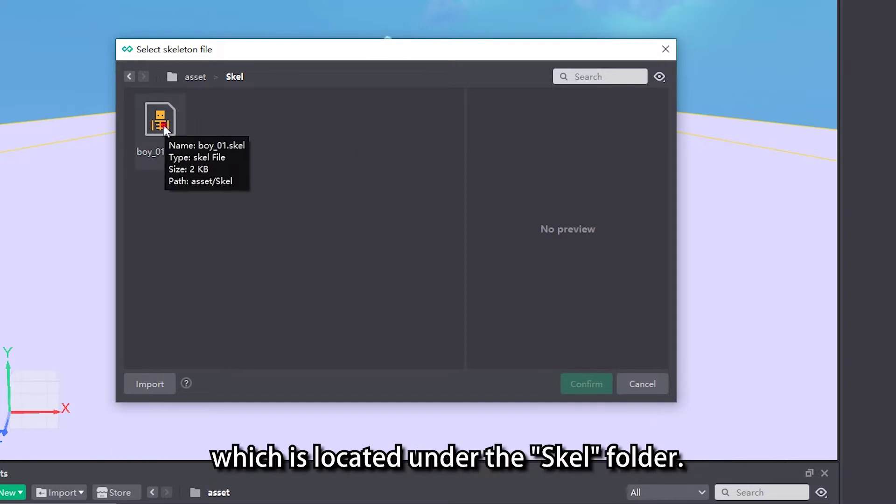
pyautogui.doubleClick(163, 126)
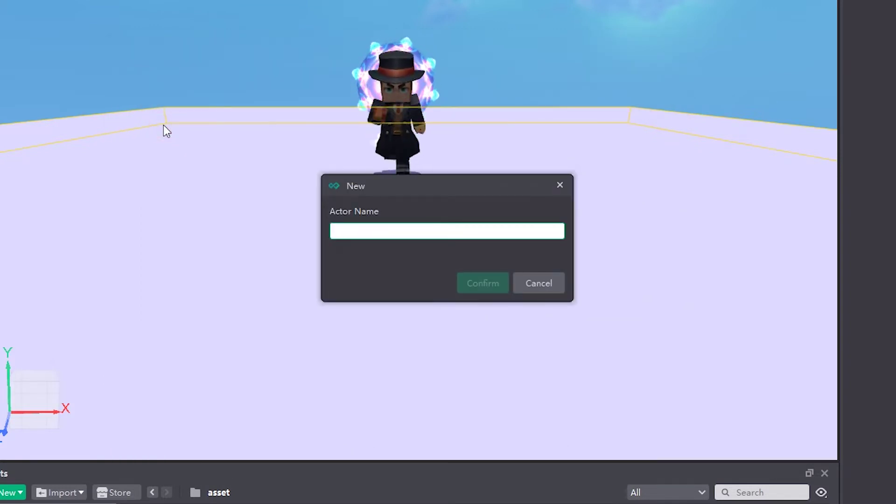
pyautogui.click(459, 231)
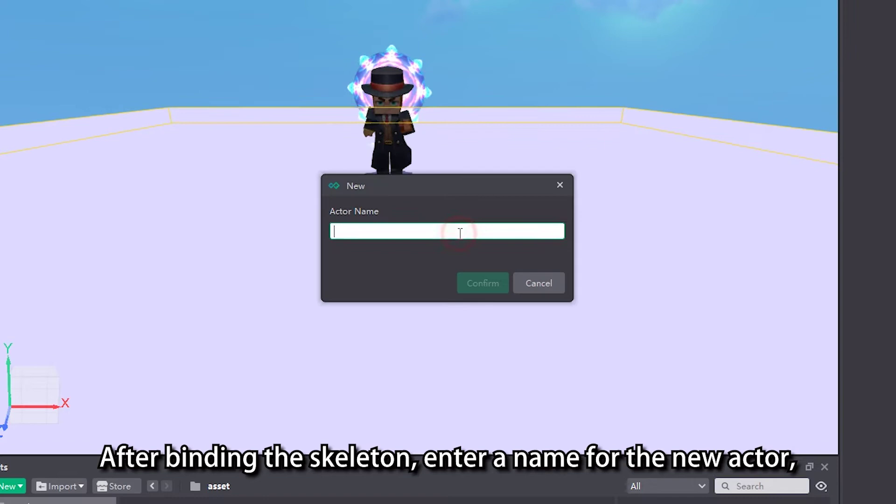
pyautogui.write('BE')
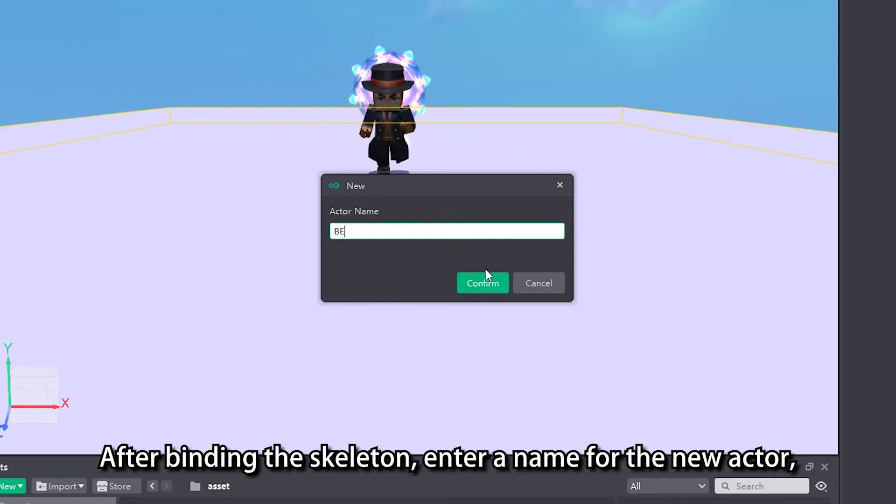
pyautogui.click(491, 282)
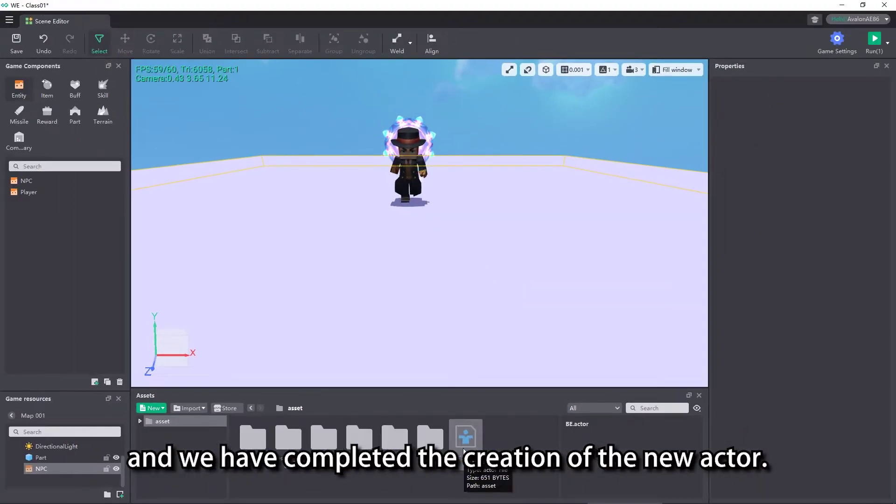
pyautogui.click(311, 385)
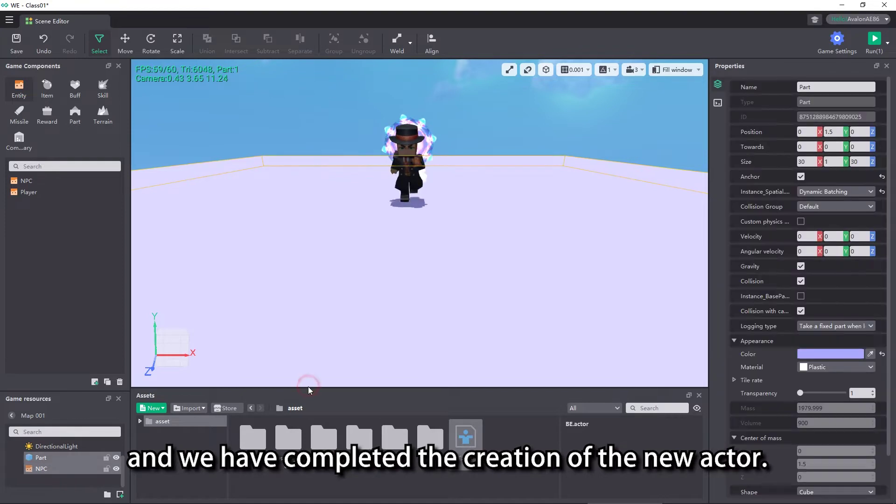
# Enlarge the Assets panel and open BE.actor in the actor editor
pyautogui.moveTo(310, 387); pyautogui.dragTo(351, 263)
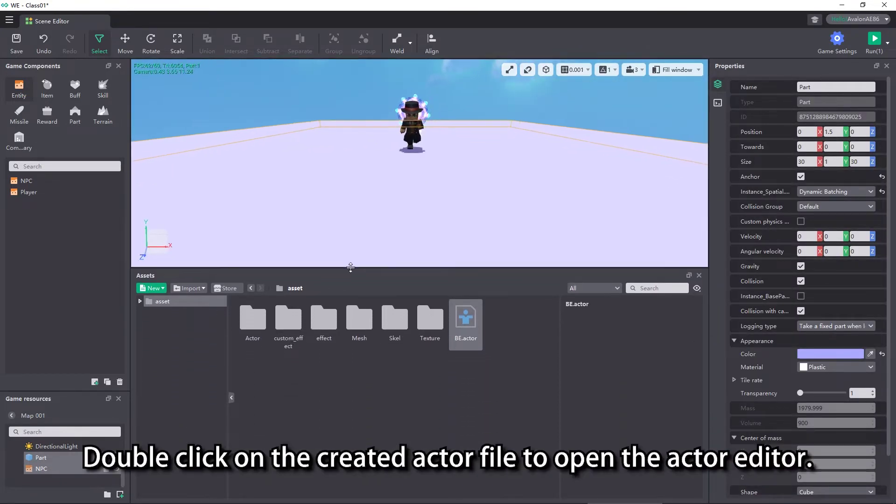
pyautogui.doubleClick(466, 323)
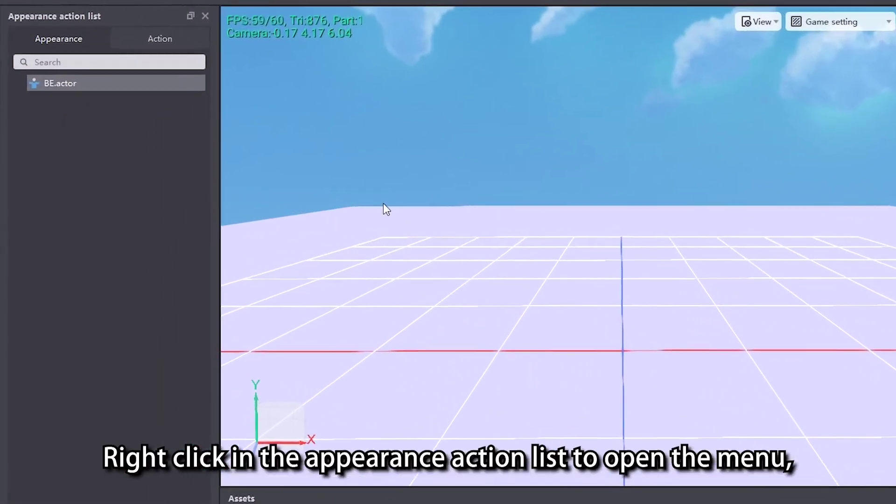
# Add the g2035_clothe_6_trunk skin from Black Man With Scar Face, save, and make it partly transparent
pyautogui.rightClick(120, 124)
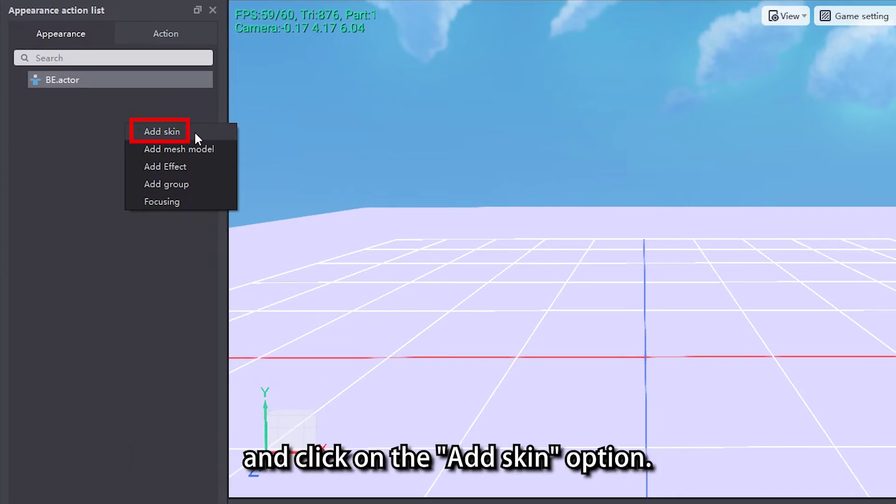
pyautogui.click(162, 132)
pyautogui.doubleClick(405, 161)
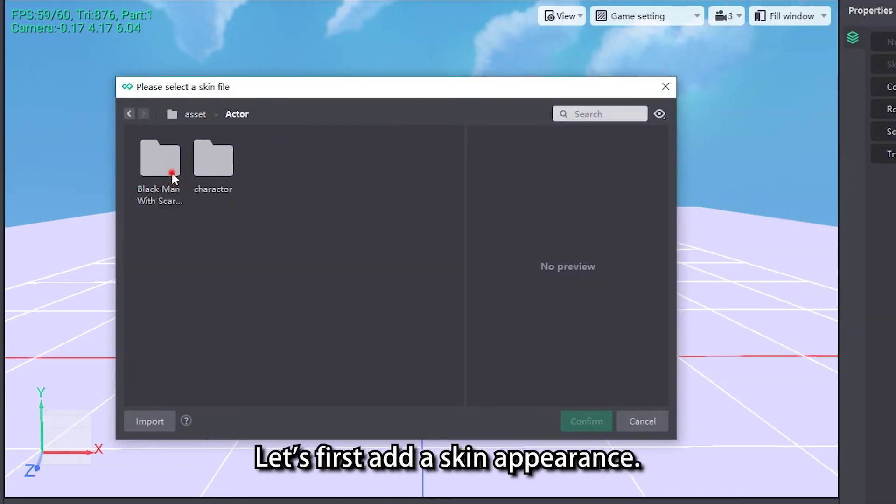
pyautogui.doubleClick(172, 175)
pyautogui.click(199, 170)
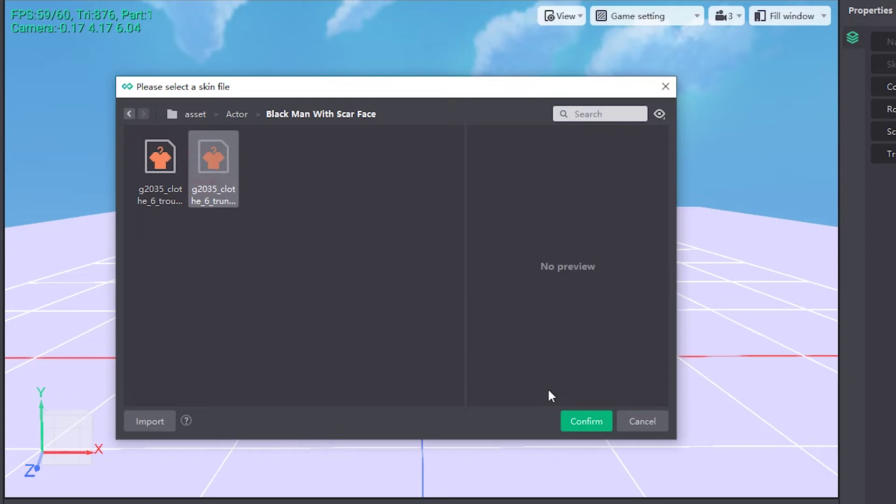
pyautogui.click(576, 421)
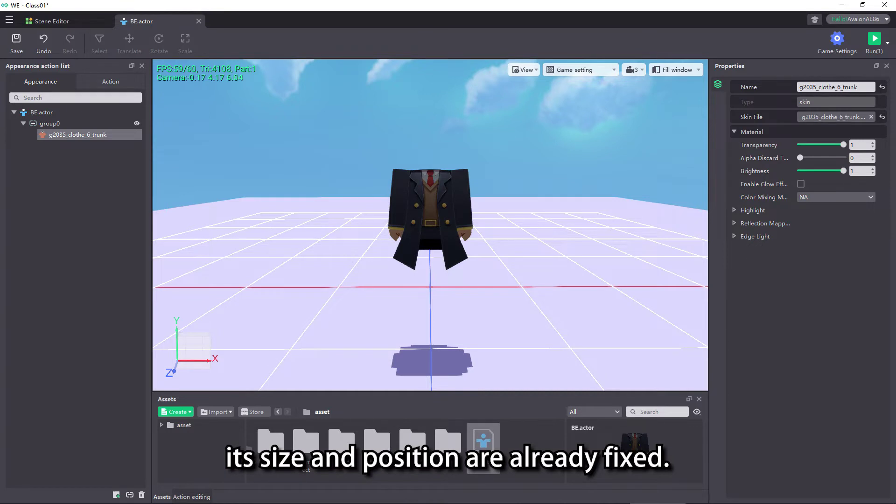
pyautogui.hotkey('ctrl', 's')
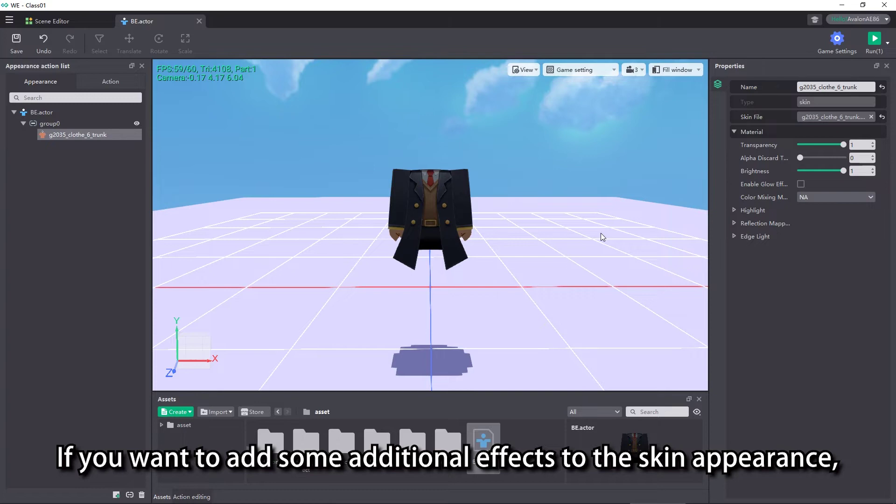
pyautogui.moveTo(843, 144); pyautogui.dragTo(822, 145)
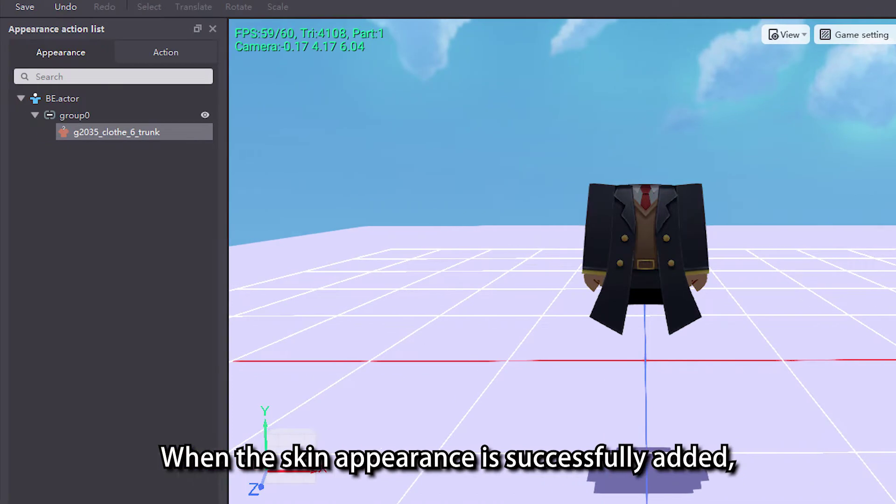
# Rename the coat's appearance group from group0 to body and save
pyautogui.click(75, 115)
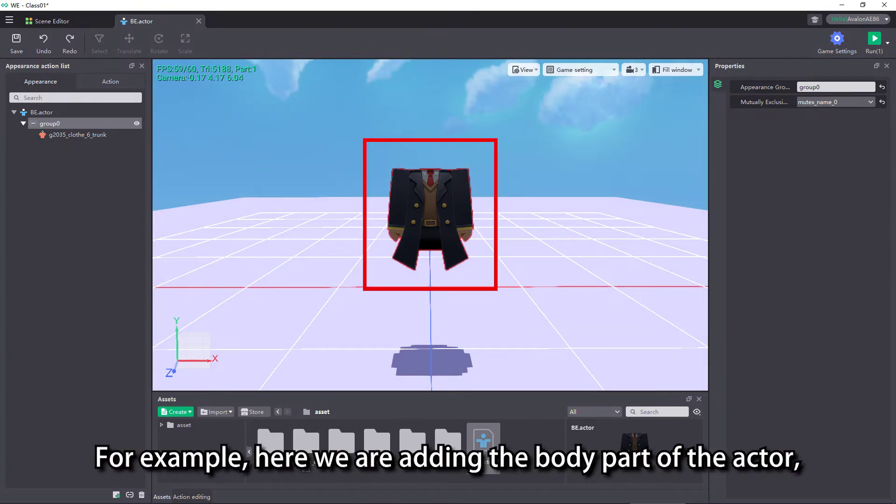
pyautogui.doubleClick(813, 87)
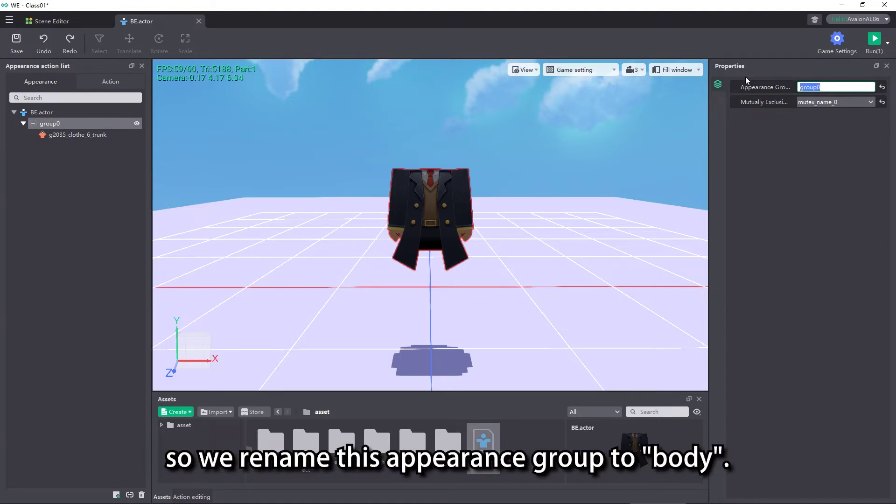
pyautogui.write('body')
pyautogui.press('Return')
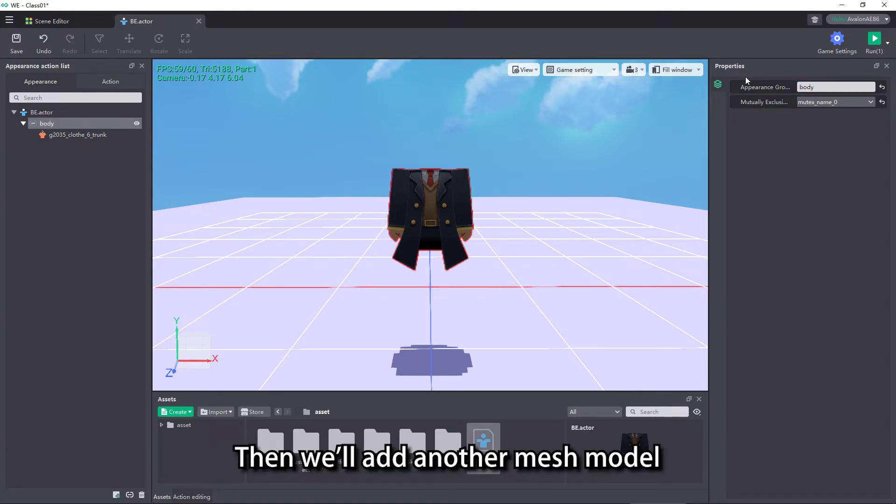
pyautogui.hotkey('ctrl', 's')
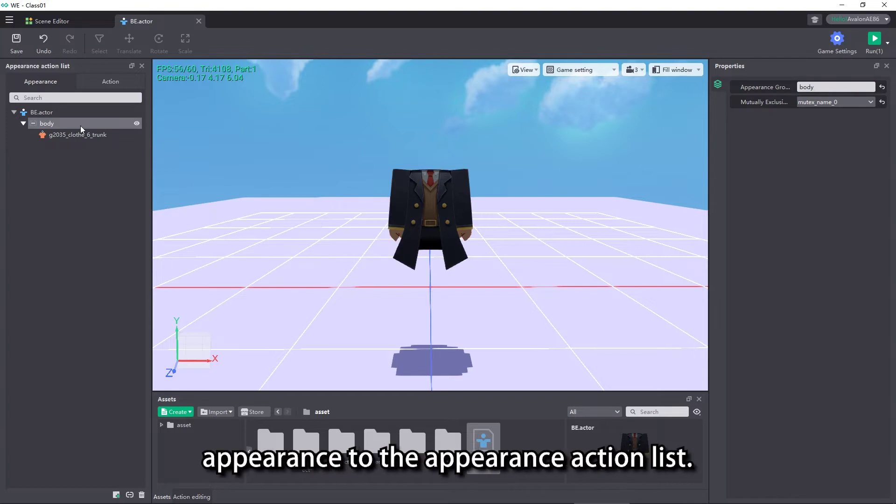
# Add the g2035_clothe_4_face mesh from Actor/Black Man With Scar Face to BE.actor
pyautogui.rightClick(69, 114)
pyautogui.click(93, 132)
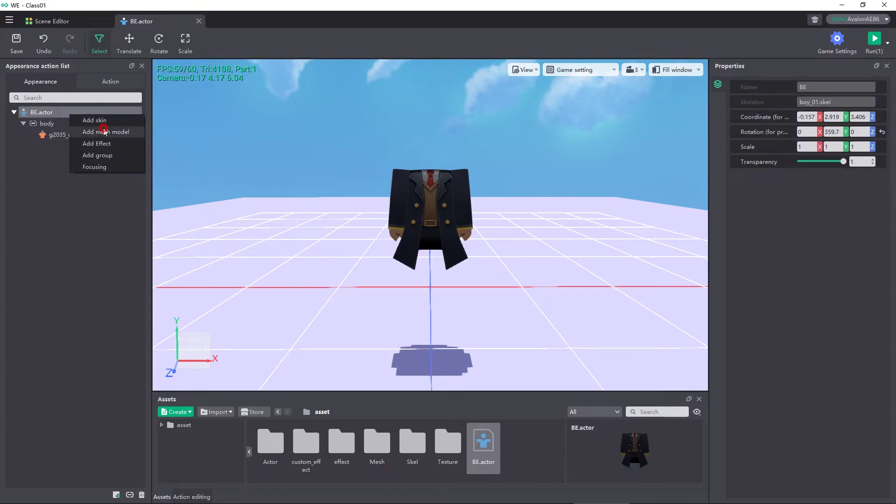
pyautogui.doubleClick(260, 176)
pyautogui.click(260, 177)
pyautogui.doubleClick(260, 179)
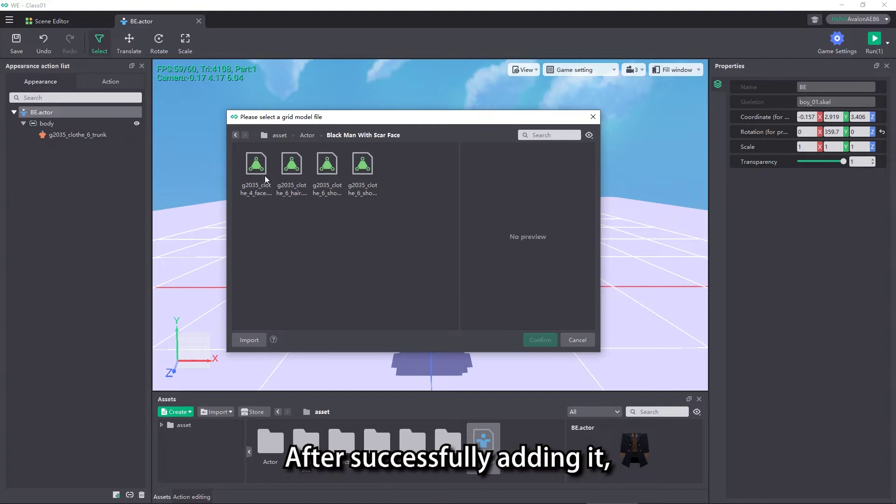
pyautogui.click(264, 179)
pyautogui.click(546, 340)
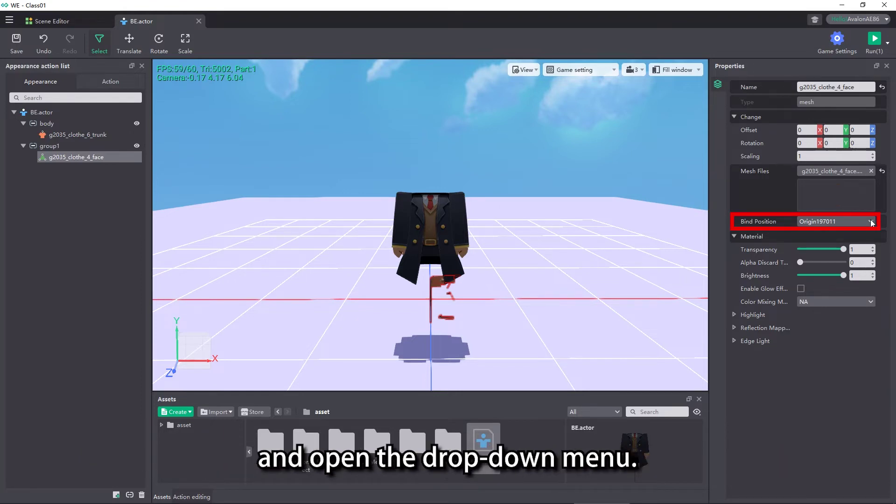
# Open the face mesh's Bind Position list and scroll through the available hang points
pyautogui.click(870, 219)
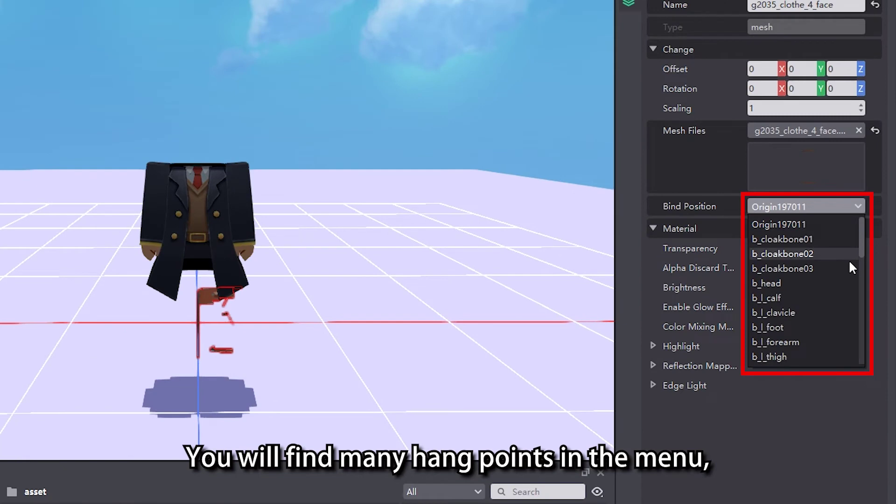
pyautogui.scroll(-8, 849, 264)
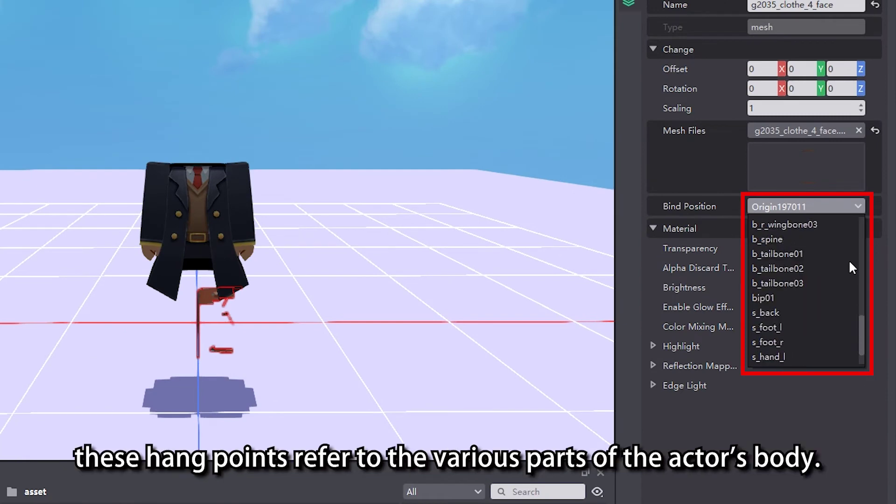
pyautogui.scroll(-1, 848, 259)
pyautogui.scroll(4, 833, 273)
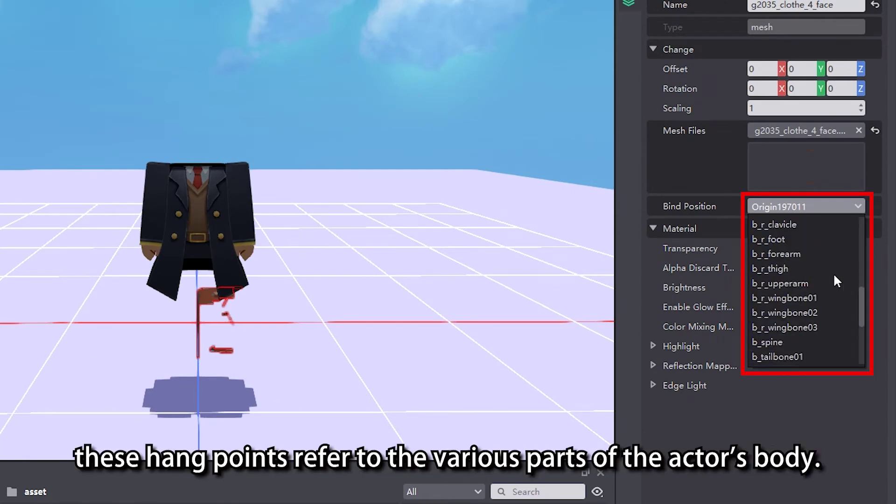
pyautogui.scroll(5, 835, 276)
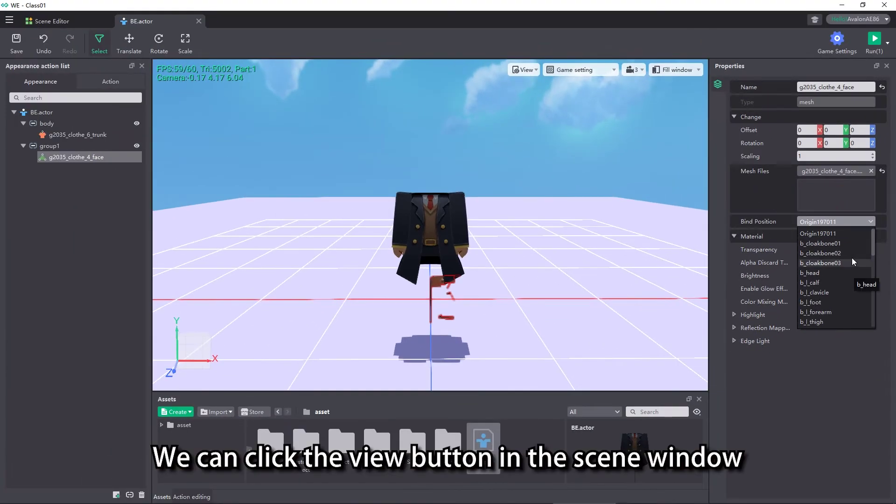
# Show hang points with their names in the viewport on a dark background
pyautogui.click(532, 71)
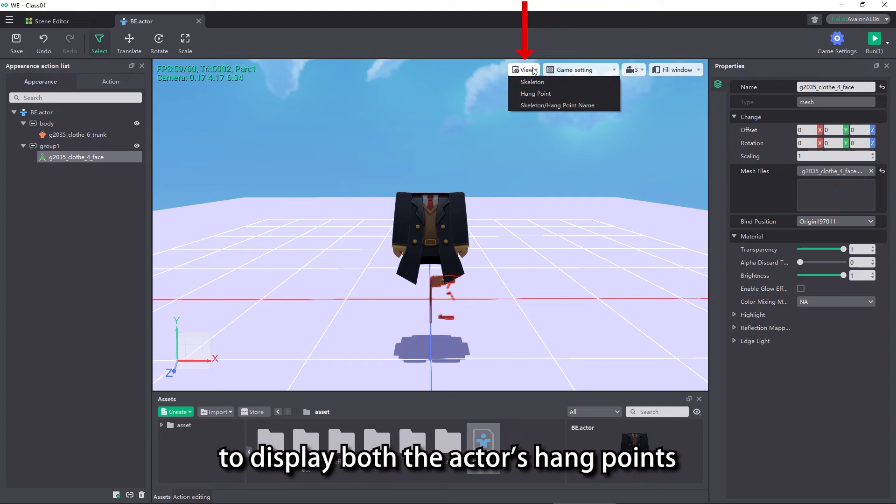
pyautogui.click(536, 93)
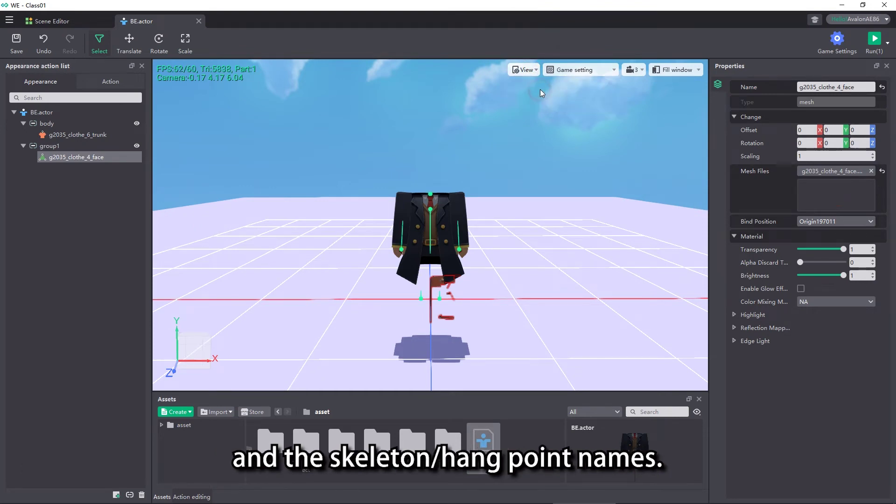
pyautogui.click(526, 70)
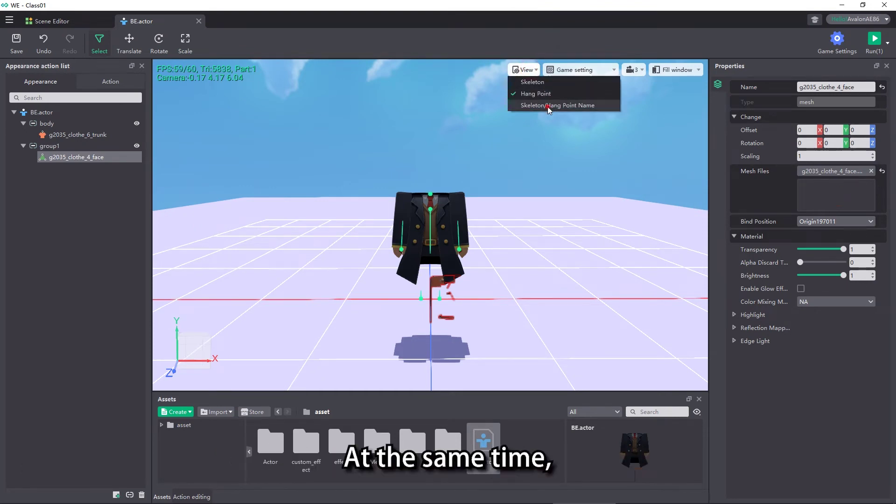
pyautogui.click(547, 106)
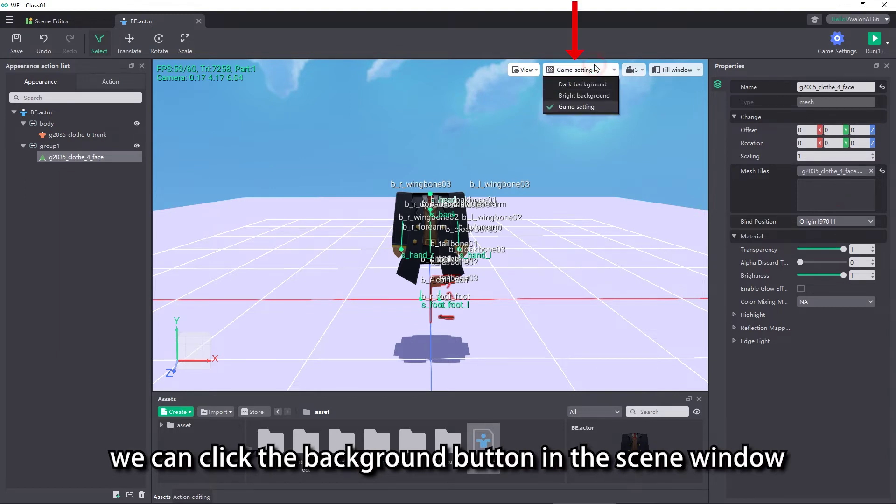
pyautogui.click(590, 84)
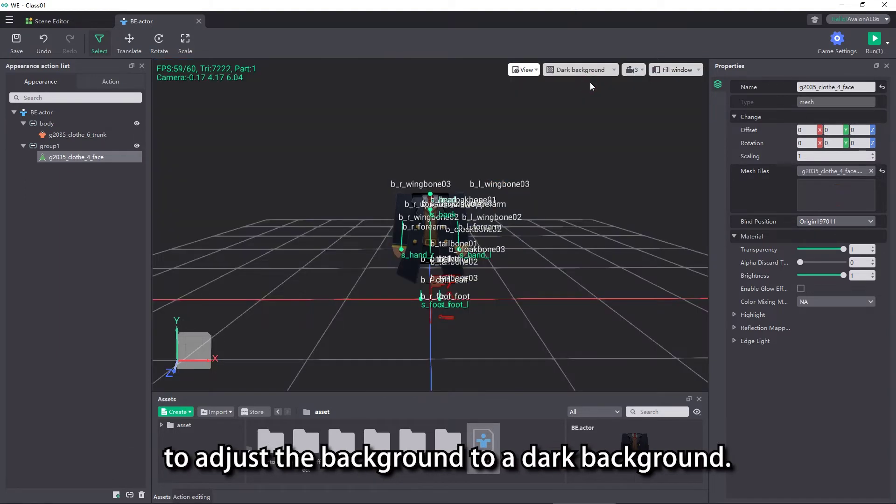
pyautogui.scroll(6, 556, 219)
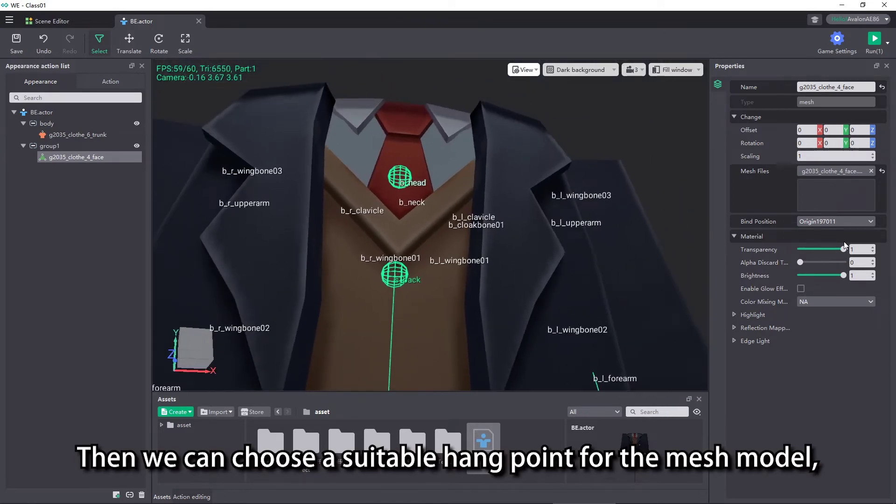
# Bind the face mesh to the b_head hang point
pyautogui.click(844, 224)
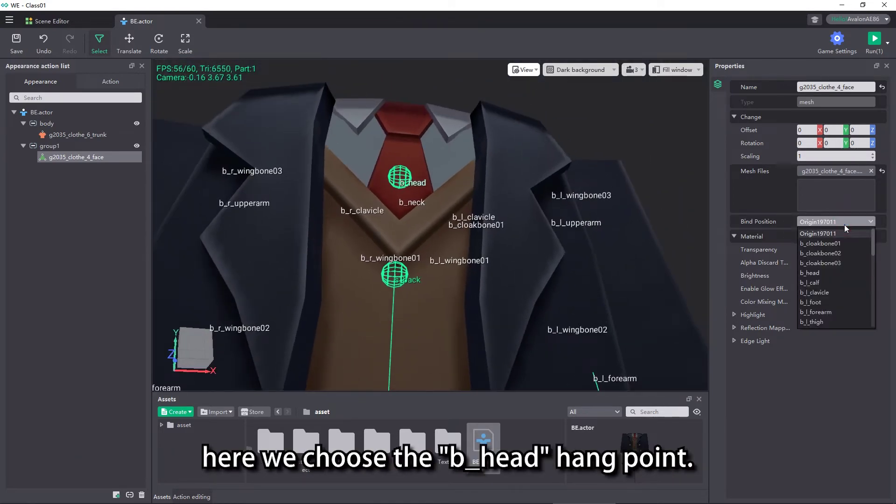
pyautogui.click(842, 272)
pyautogui.scroll(-4, 569, 285)
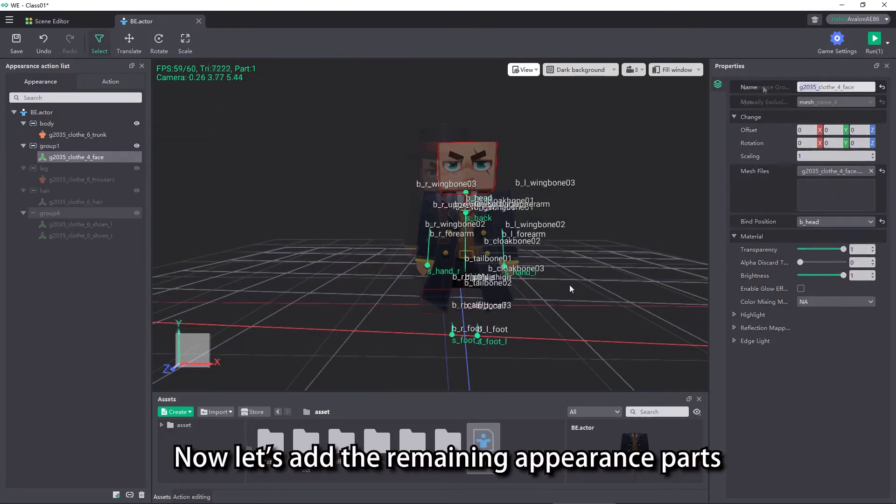
# Name the shoe meshes' group 'shoes'
pyautogui.write('sh')
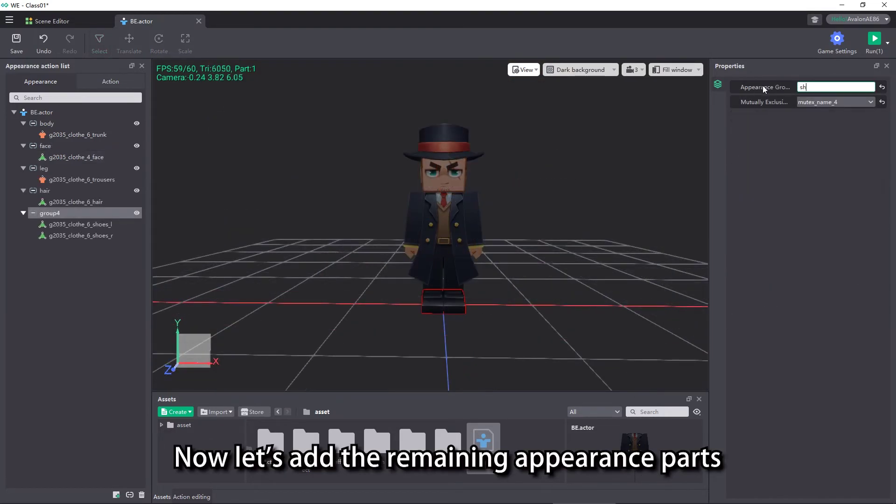
pyautogui.write('oes')
pyautogui.press('Return')
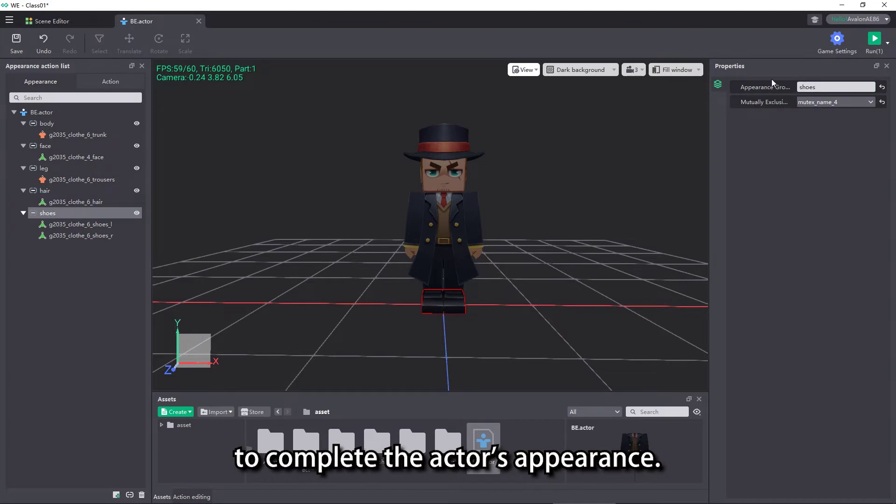
pyautogui.click(570, 191)
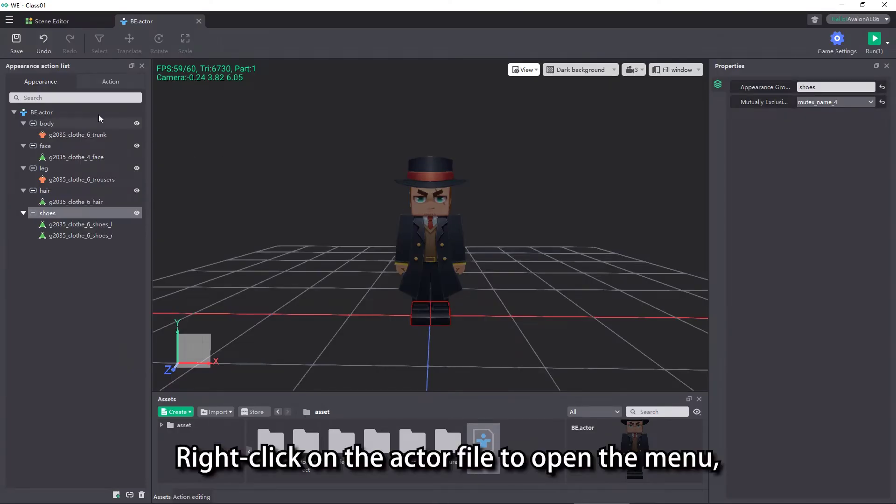
# Add the g2021_sield_4_2 effect and offset it to 0, 1.5, -0.5 behind the head
pyautogui.click(93, 113)
pyautogui.rightClick(93, 113)
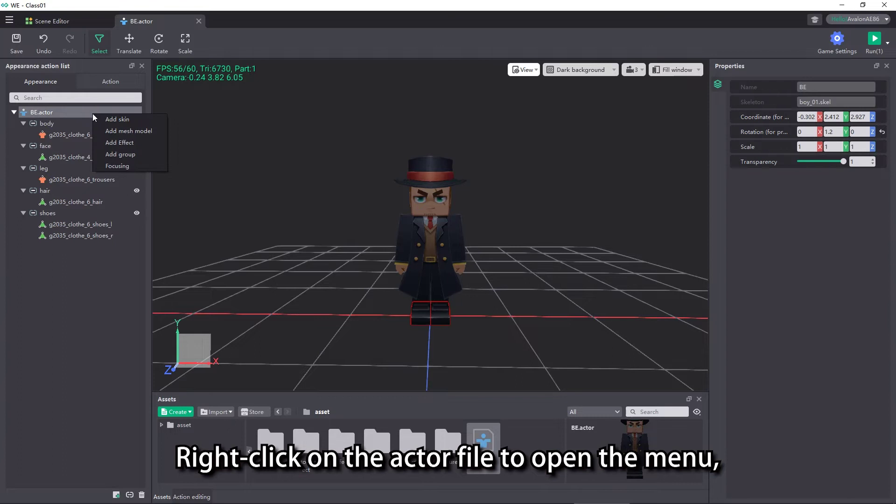
pyautogui.click(124, 143)
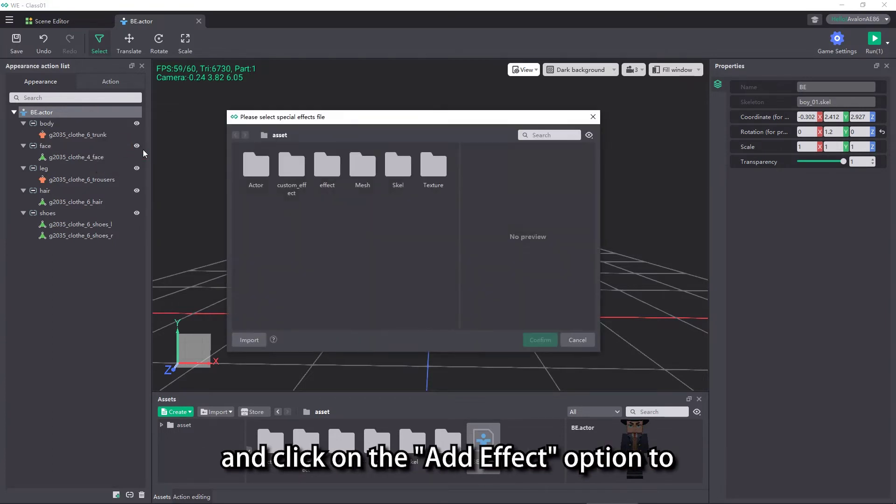
pyautogui.doubleClick(248, 174)
pyautogui.doubleClick(248, 174)
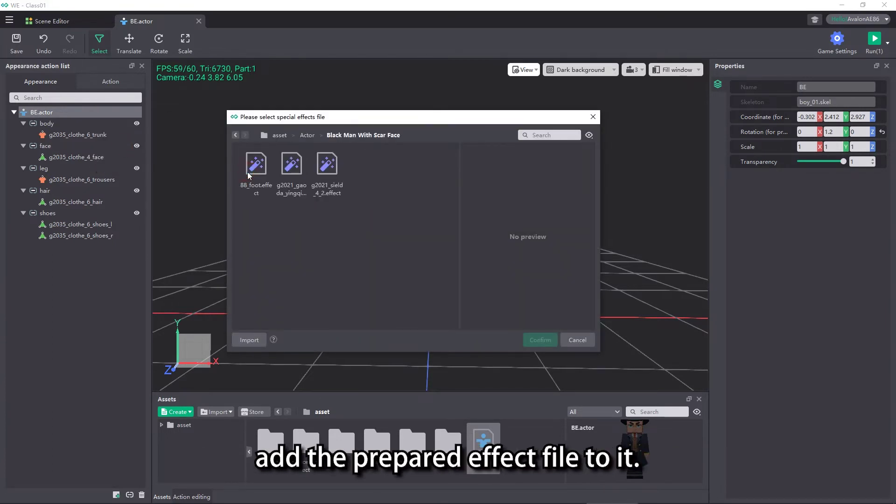
pyautogui.click(333, 174)
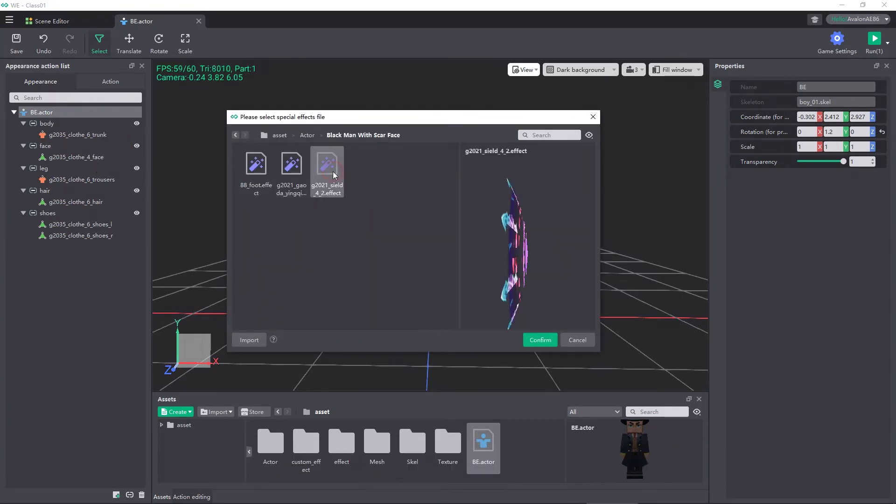
pyautogui.click(540, 340)
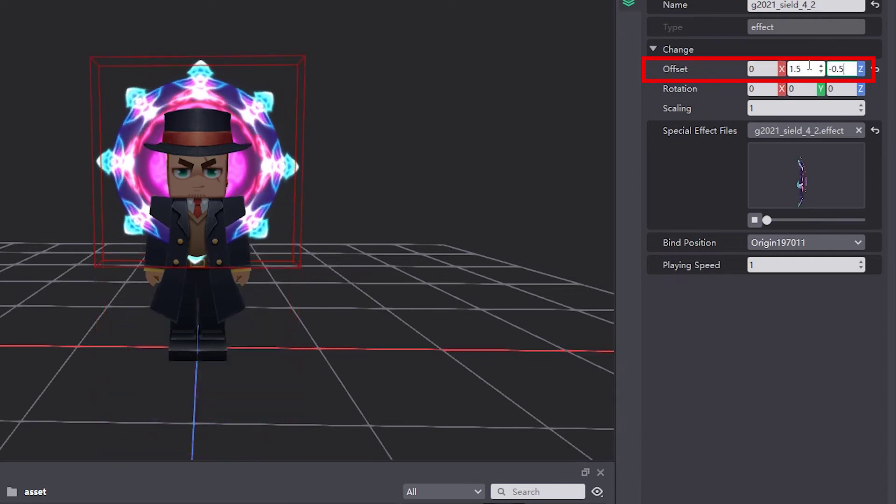
pyautogui.press('Return')
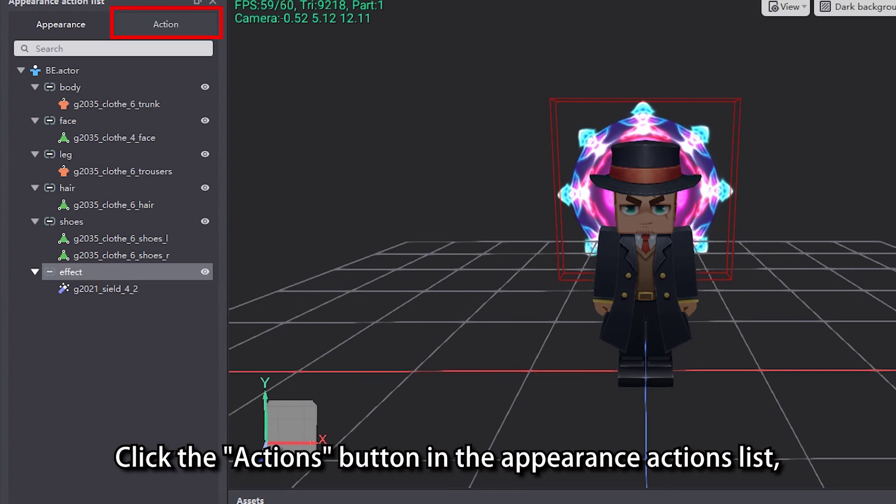
# Create a boy_walk01 action from boy_walk01.anim and preview it playing on the actor
pyautogui.click(195, 23)
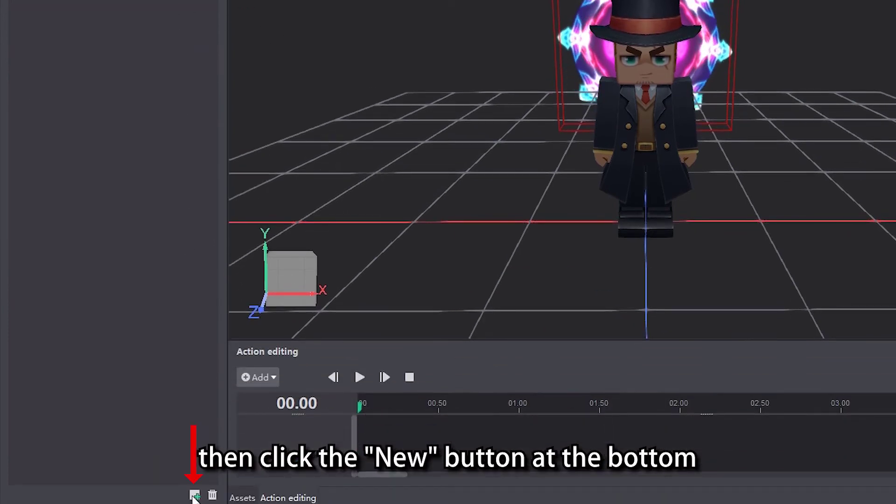
pyautogui.click(194, 495)
pyautogui.doubleClick(161, 130)
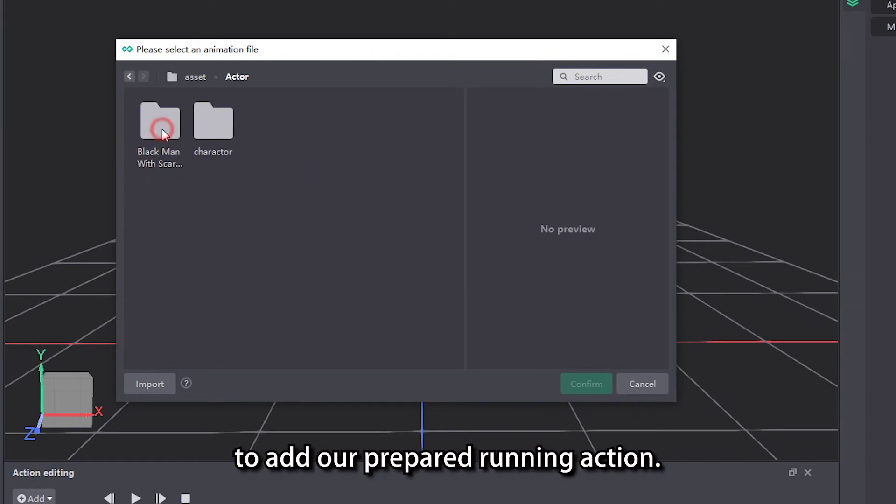
pyautogui.doubleClick(161, 130)
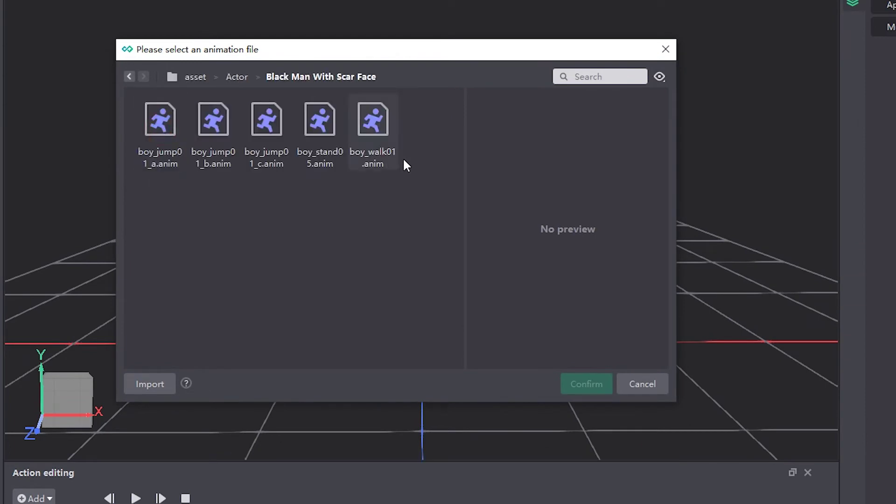
pyautogui.click(384, 135)
pyautogui.click(575, 384)
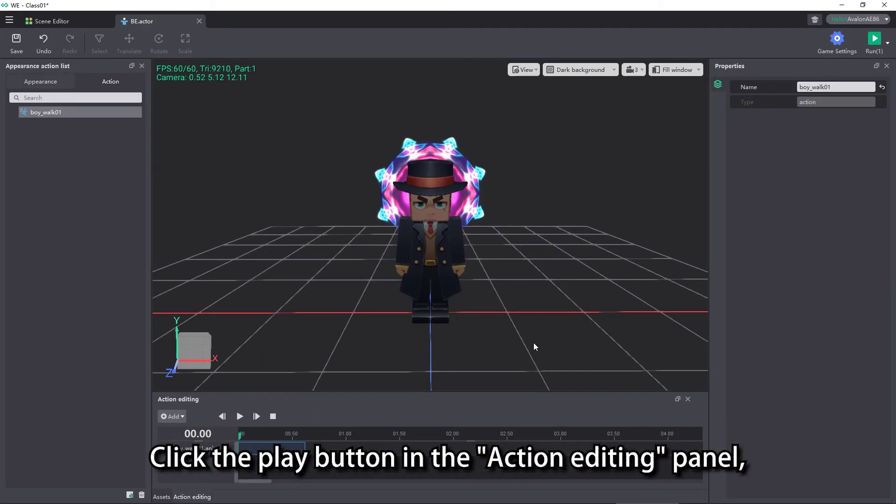
pyautogui.click(240, 416)
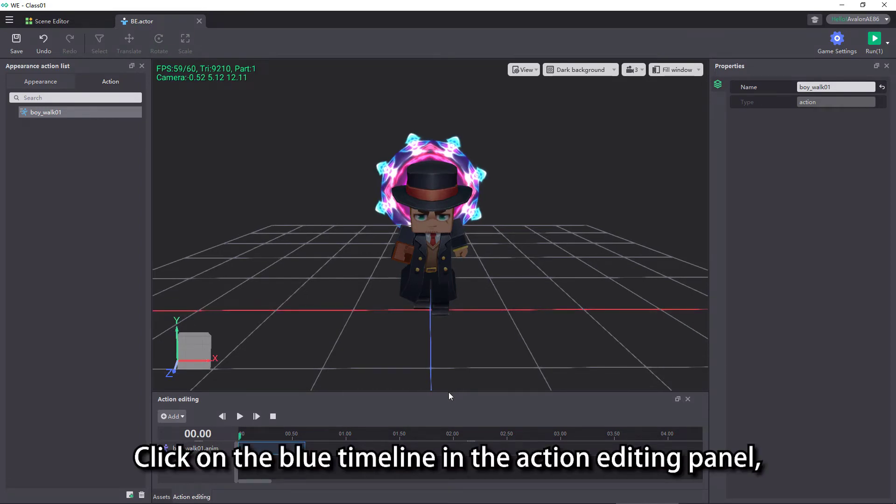
# Turn on Enable Loop Playback for the boy_walk01.anim clip and replay it to confirm the loop
pyautogui.moveTo(449, 392); pyautogui.dragTo(462, 280)
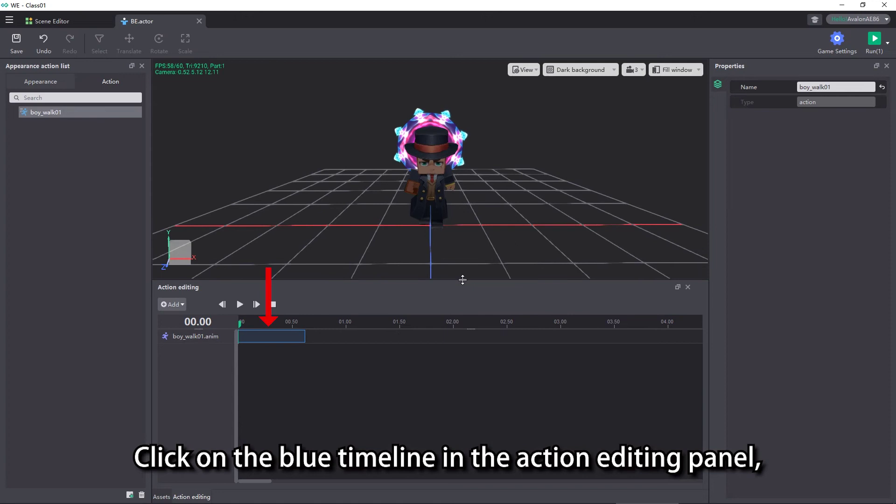
pyautogui.click(268, 337)
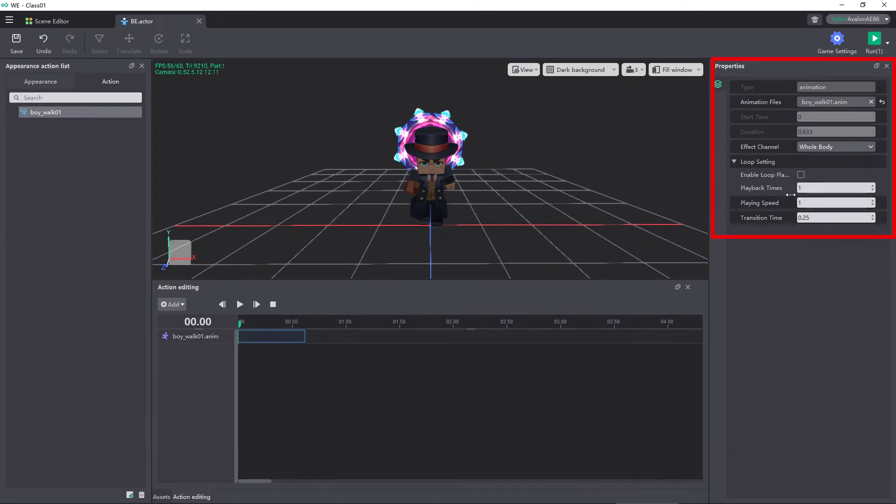
pyautogui.press('space')
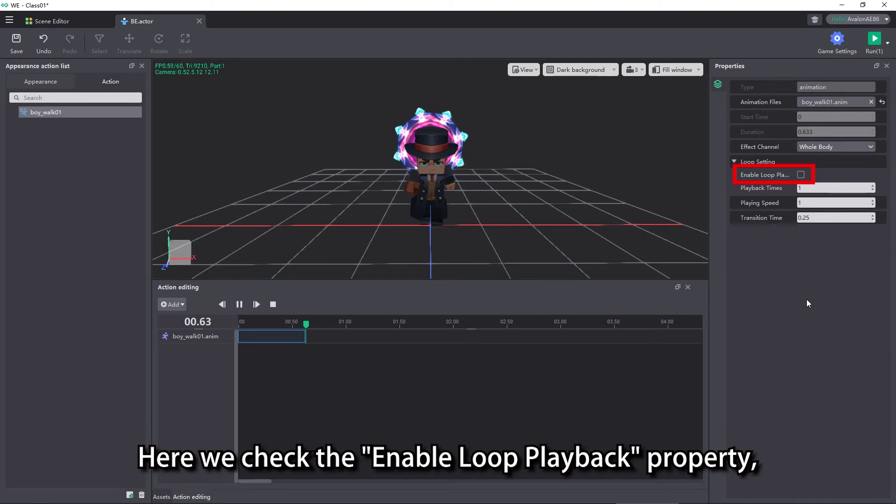
pyautogui.click(801, 175)
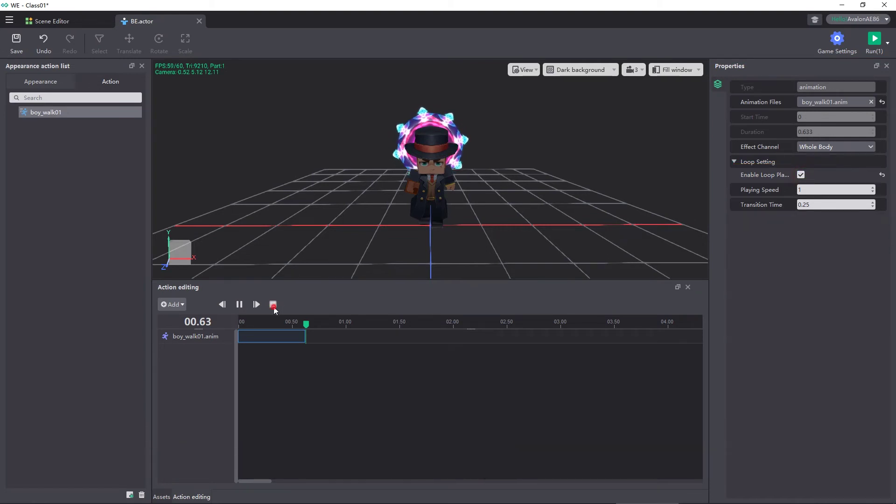
pyautogui.click(272, 304)
pyautogui.click(239, 305)
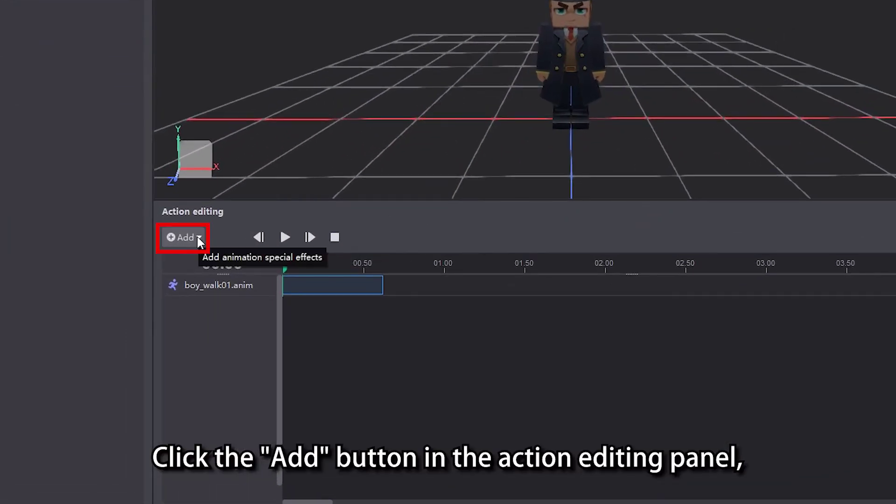
# Add g2021_gaoda_yingqing.effect from Actor/Black Man With Scar Face as an effect track on boy_walk01
pyautogui.click(204, 242)
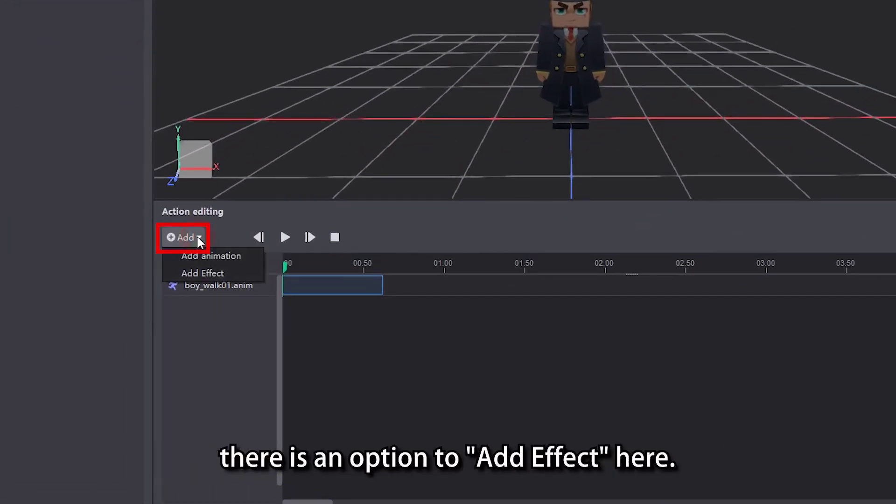
pyautogui.click(238, 273)
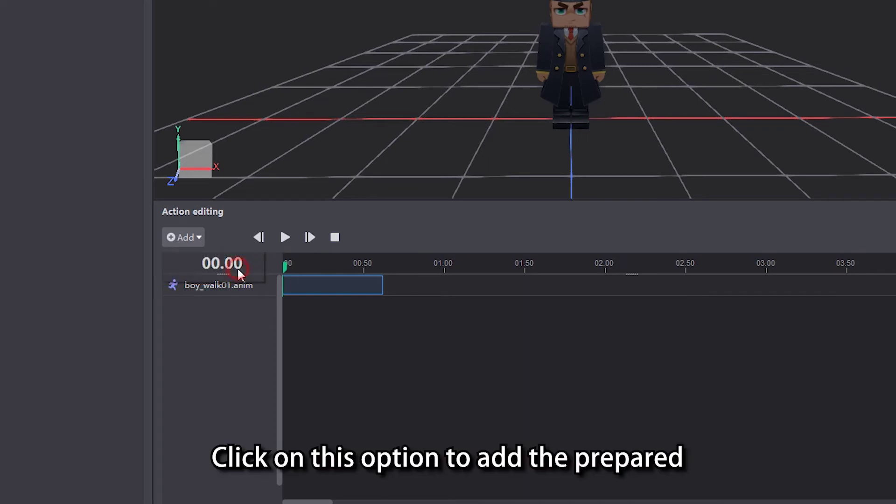
pyautogui.doubleClick(306, 30)
pyautogui.doubleClick(302, 130)
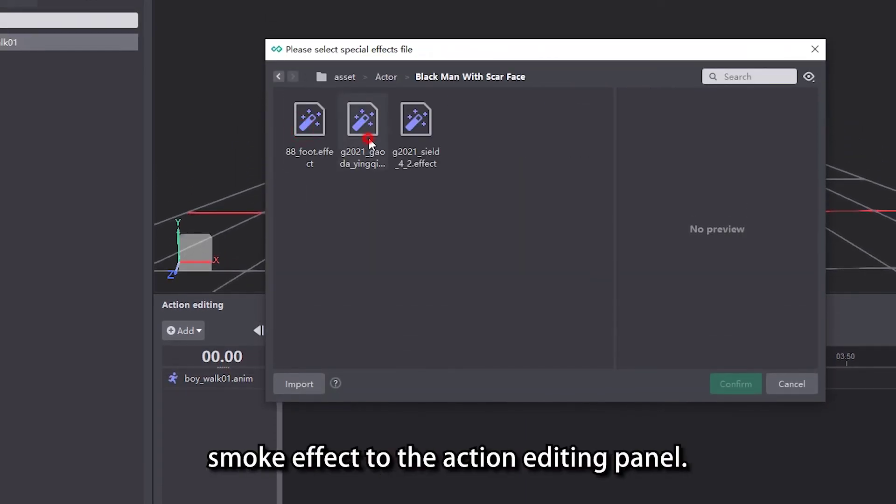
pyautogui.click(366, 135)
pyautogui.click(741, 380)
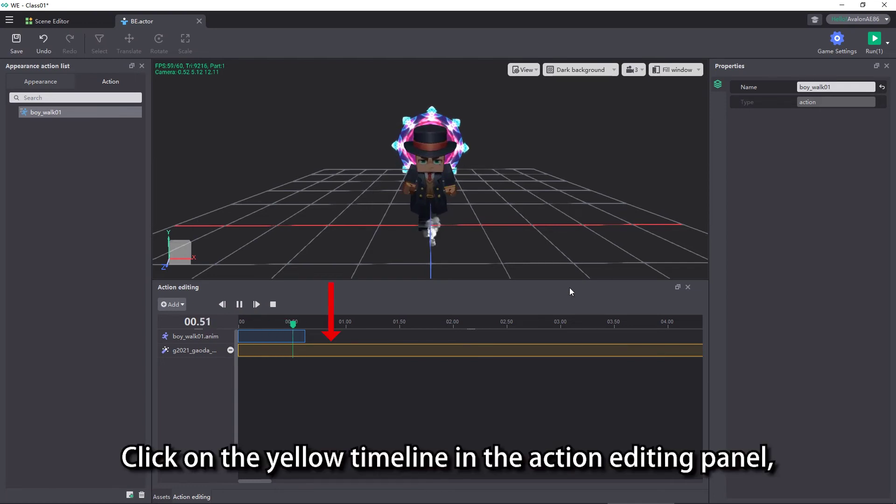
# Save the project and bind the smoke effect track to the b_spine bone
pyautogui.click(388, 350)
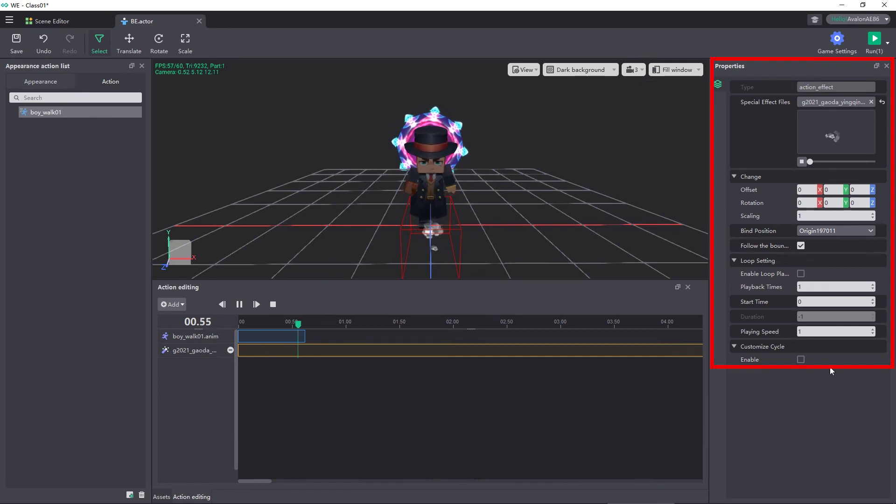
pyautogui.hotkey('ctrl', 's')
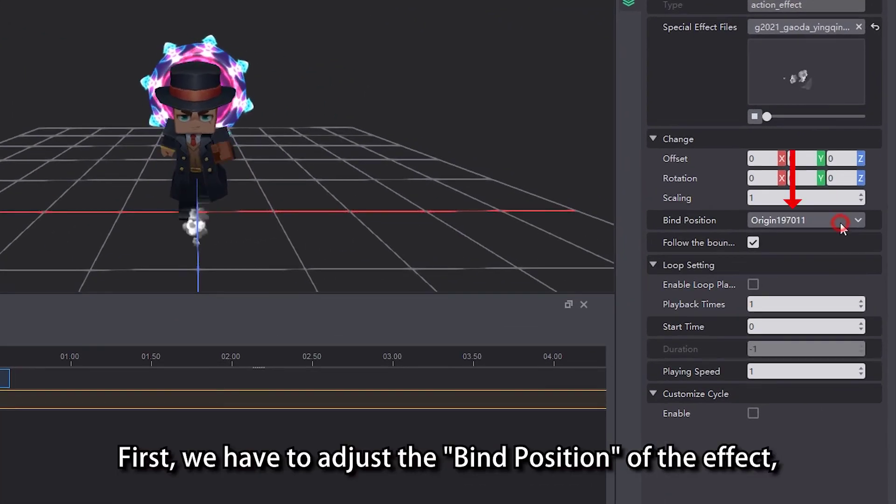
pyautogui.click(861, 231)
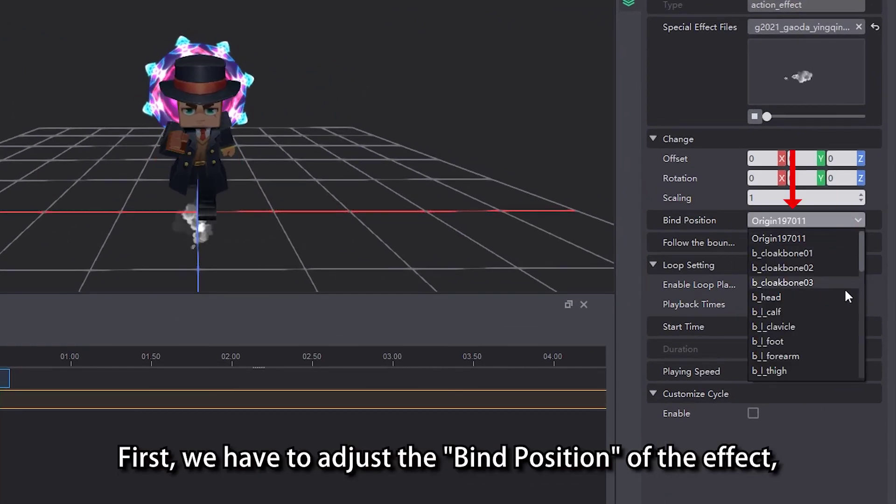
pyautogui.scroll(-6, 844, 289)
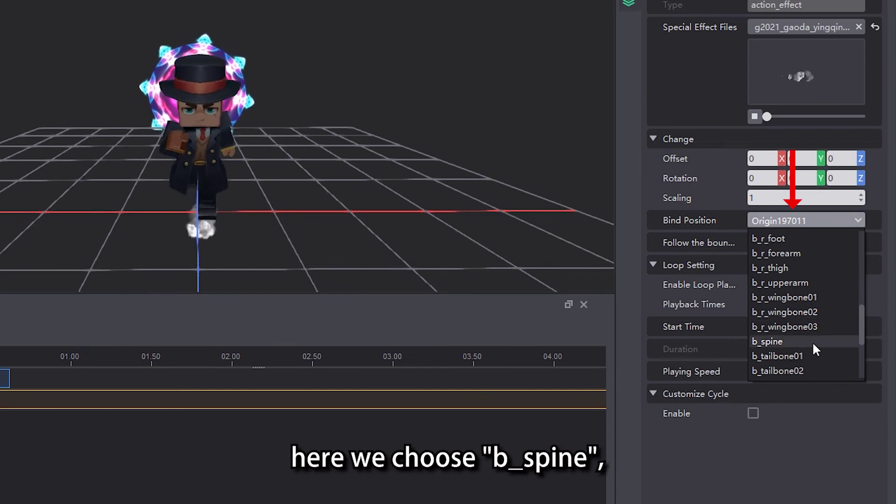
pyautogui.click(813, 342)
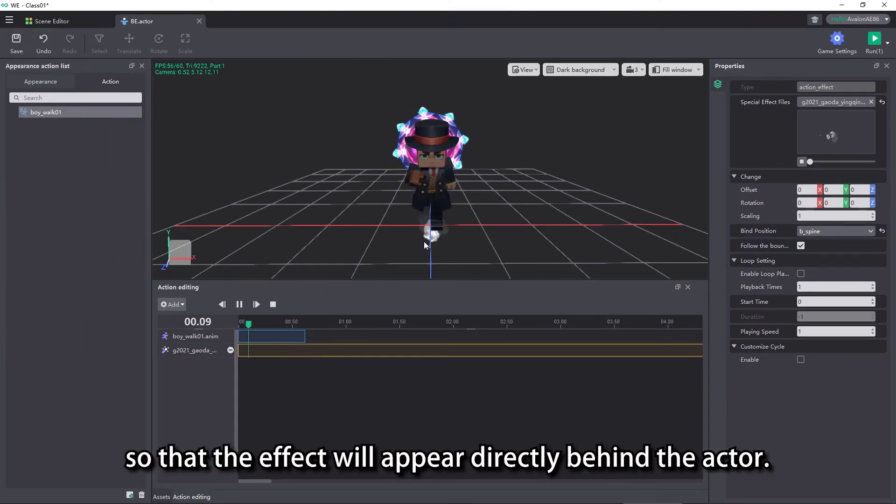
# Orbit around the actor and replay the action to preview the smoke effect
pyautogui.moveTo(312, 221); pyautogui.dragTo(515, 208, button='middle')
pyautogui.moveTo(571, 217); pyautogui.dragTo(539, 223, button='middle')
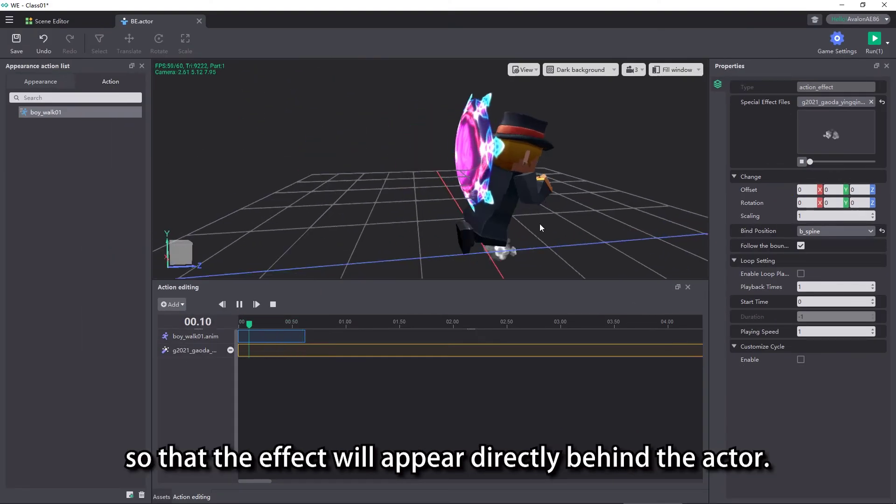
pyautogui.click(273, 304)
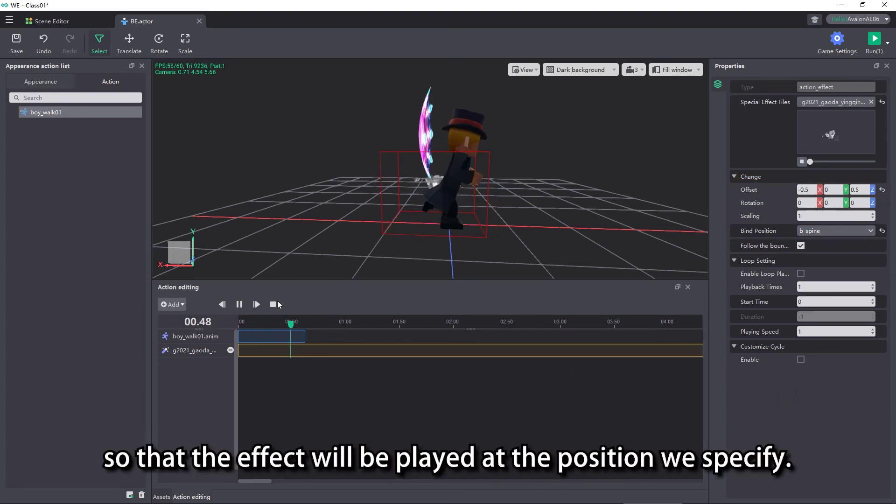
pyautogui.click(240, 305)
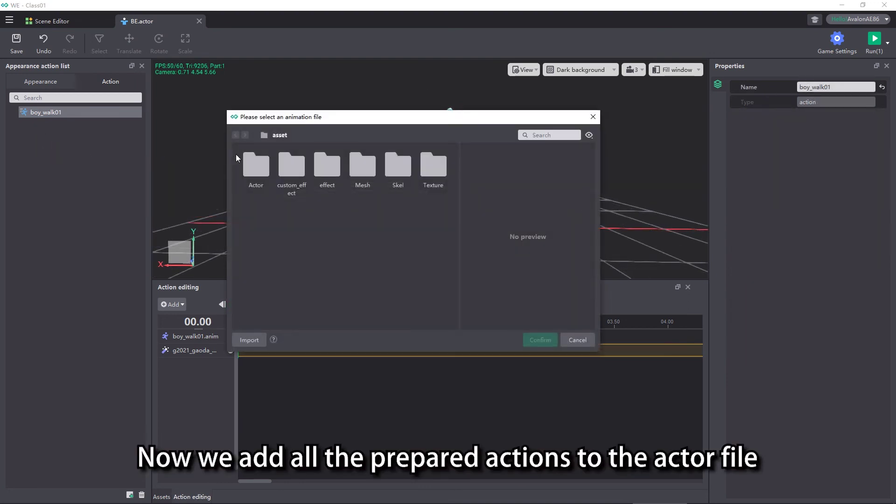
# Add boy_stand05.anim from Black Man With Scar Face as an action and name an action 'run'
pyautogui.doubleClick(255, 164)
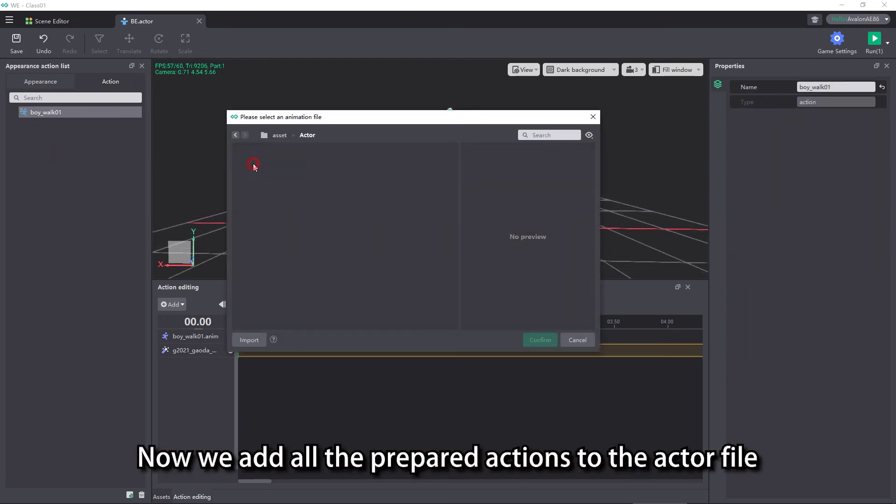
pyautogui.doubleClick(255, 164)
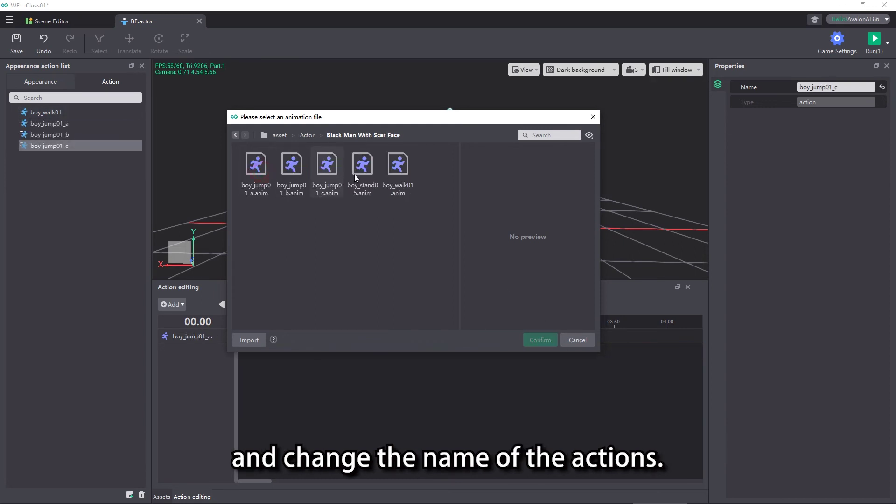
pyautogui.click(360, 172)
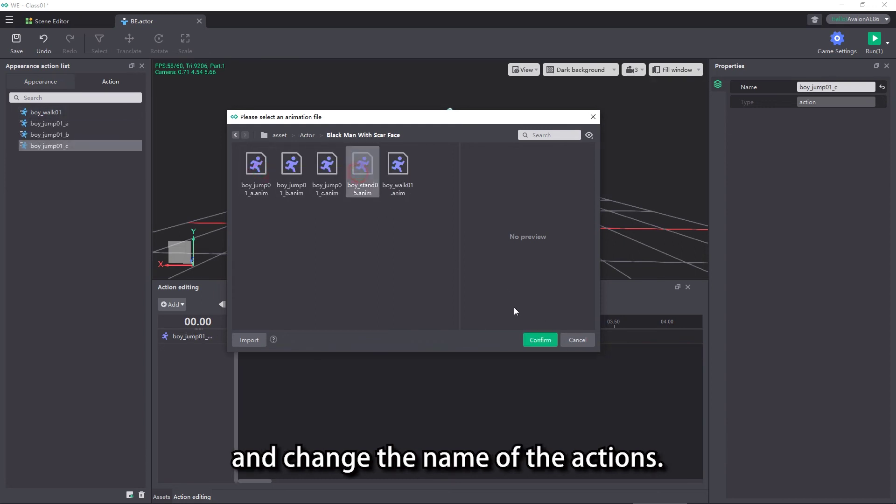
pyautogui.click(550, 339)
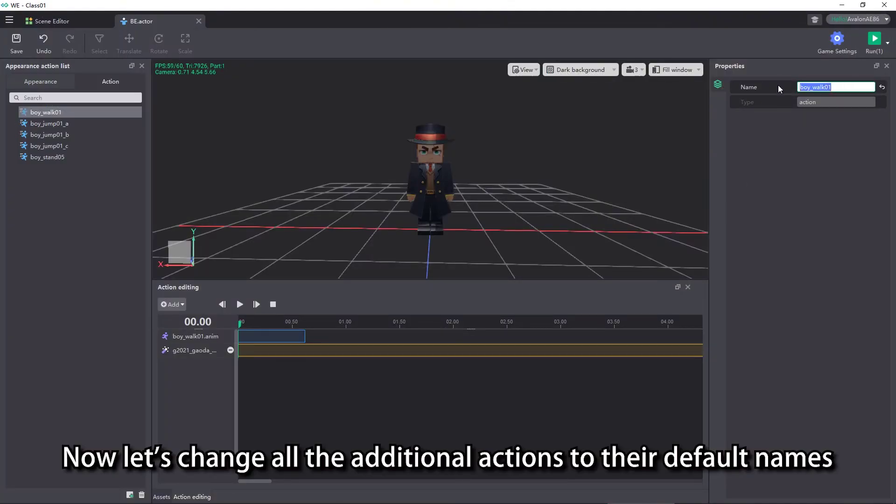
pyautogui.write('run')
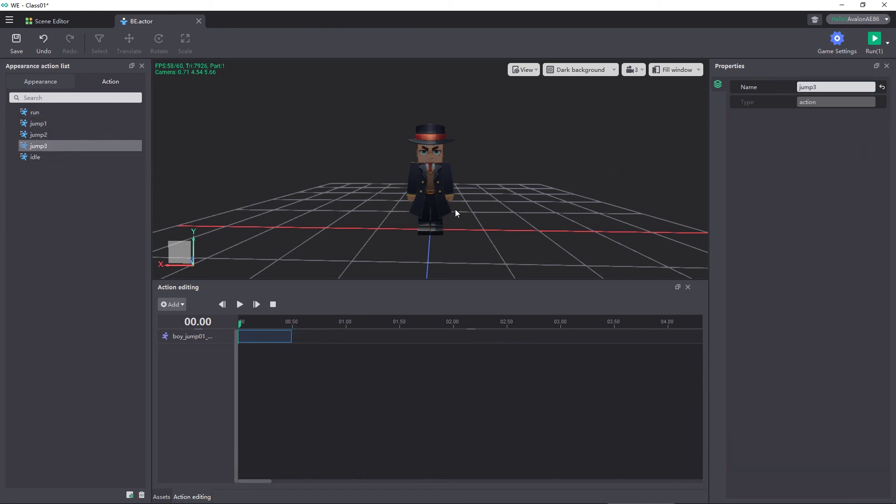
# Set BE.actor as the Player entity's Male Actor Model, then save and launch a test run
pyautogui.click(57, 21)
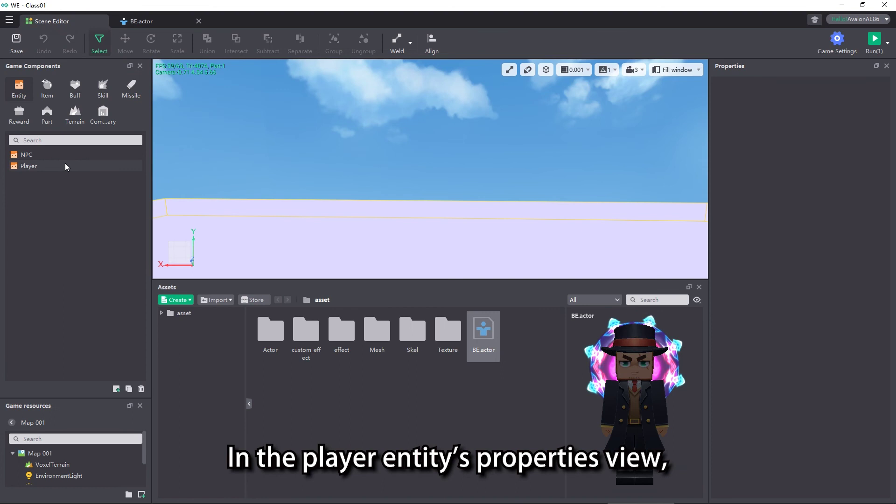
pyautogui.click(66, 164)
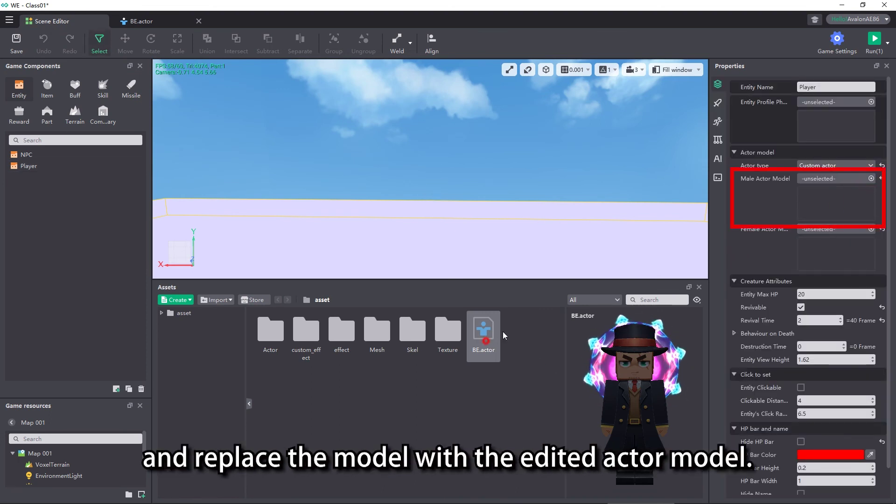
pyautogui.moveTo(504, 335); pyautogui.dragTo(835, 196)
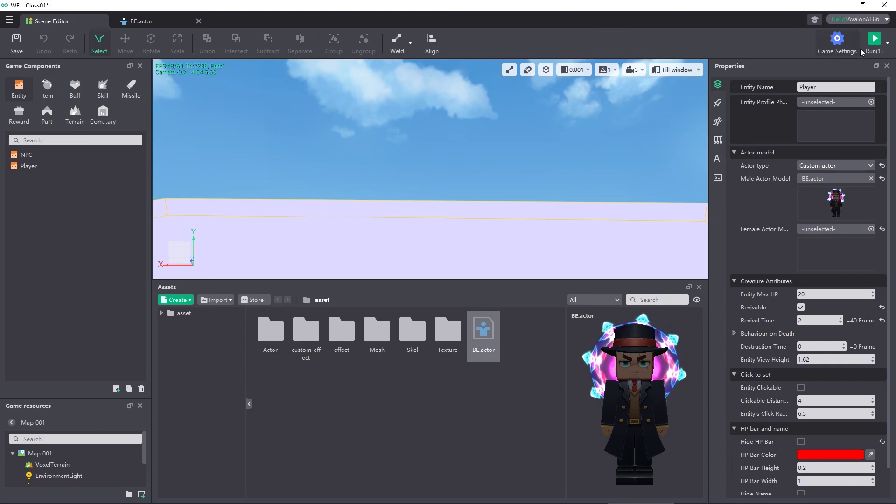
pyautogui.click(861, 52)
pyautogui.press('Return')
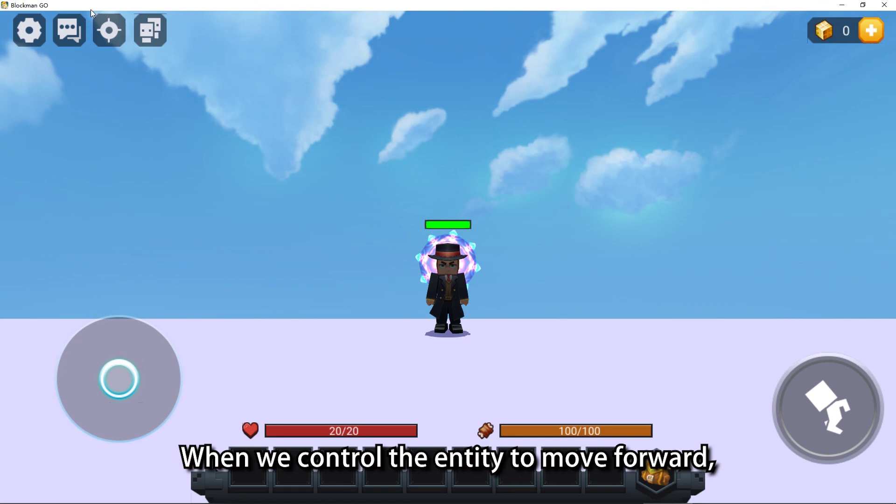
# Run forward and jump repeatedly in third-person view, then return the camera to the front view
pyautogui.click(107, 37)
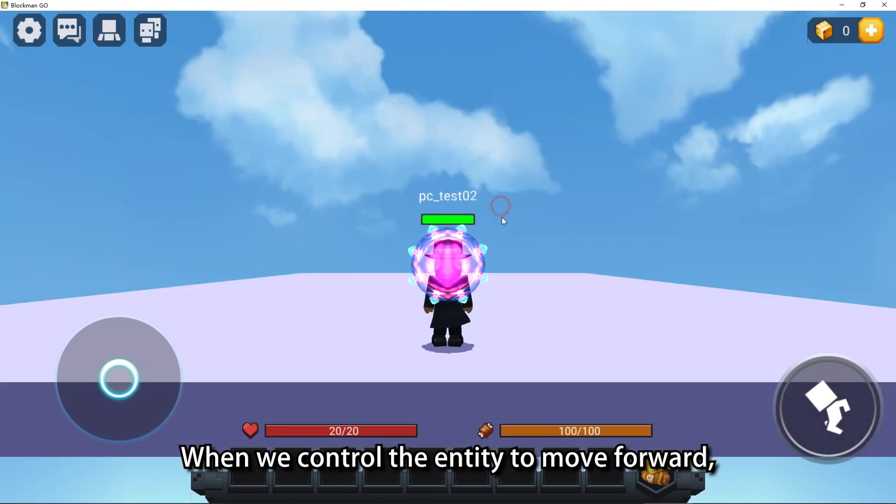
pyautogui.press('w')
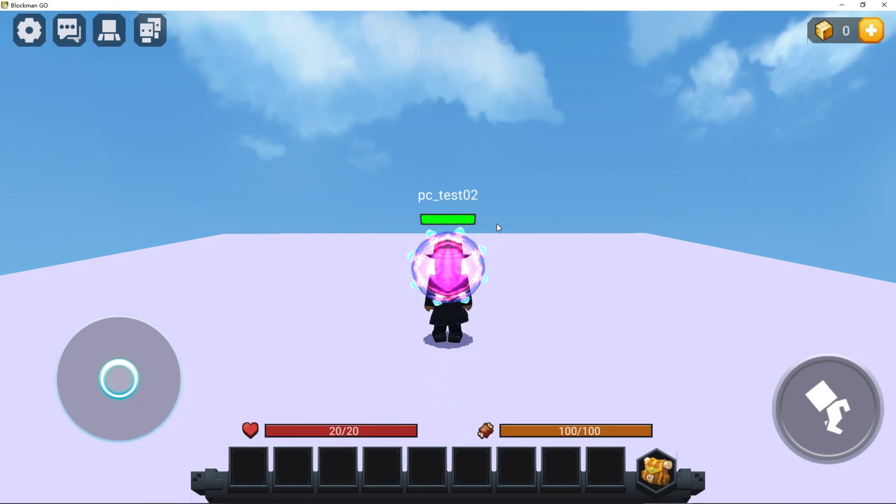
pyautogui.press('space')
pyautogui.press('space')
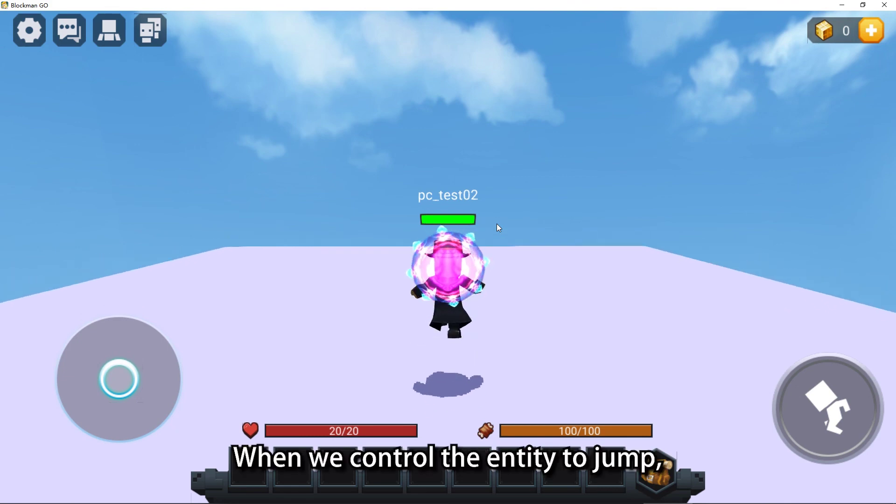
pyautogui.press('space')
pyautogui.press('space')
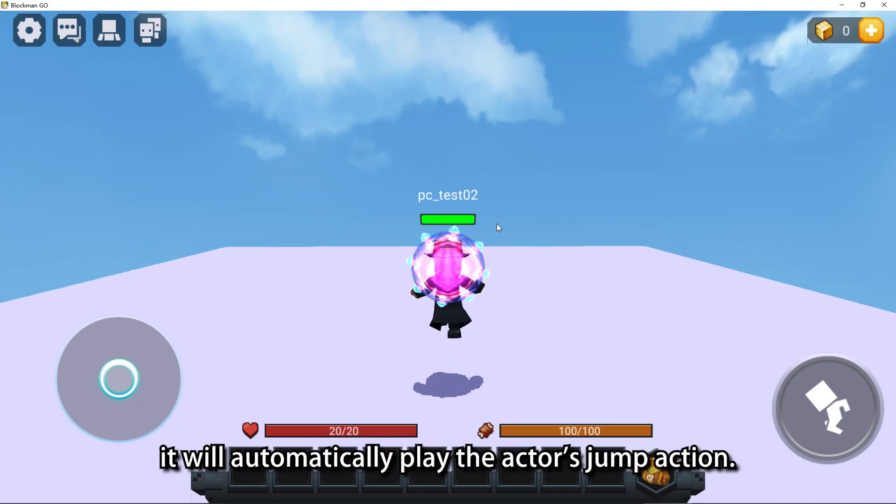
pyautogui.press('space')
pyautogui.click(114, 34)
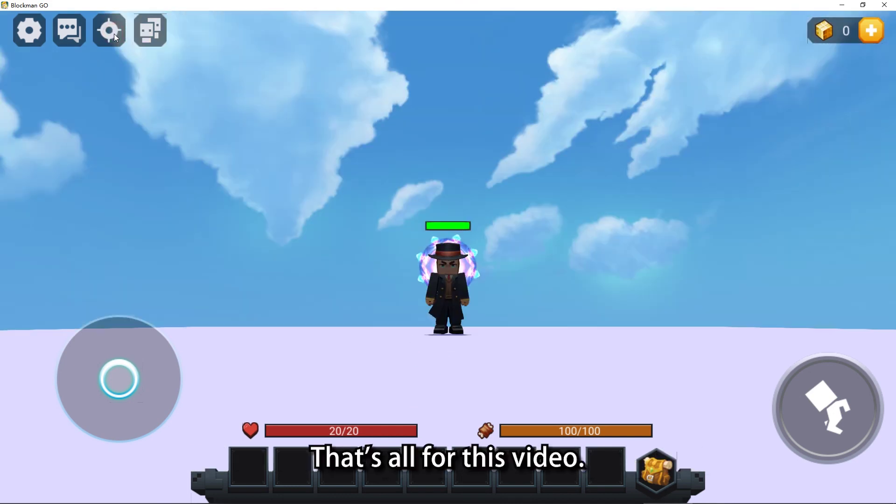
pyautogui.press('space')
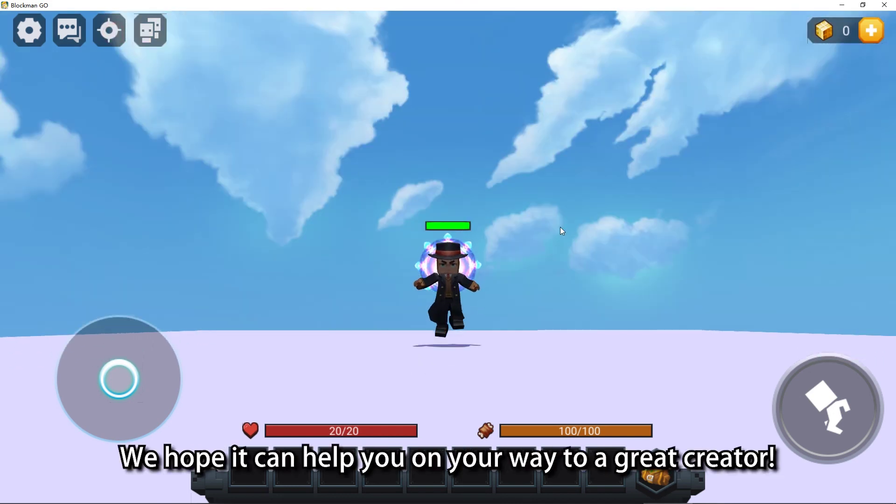
pyautogui.press('space')
pyautogui.press('space')
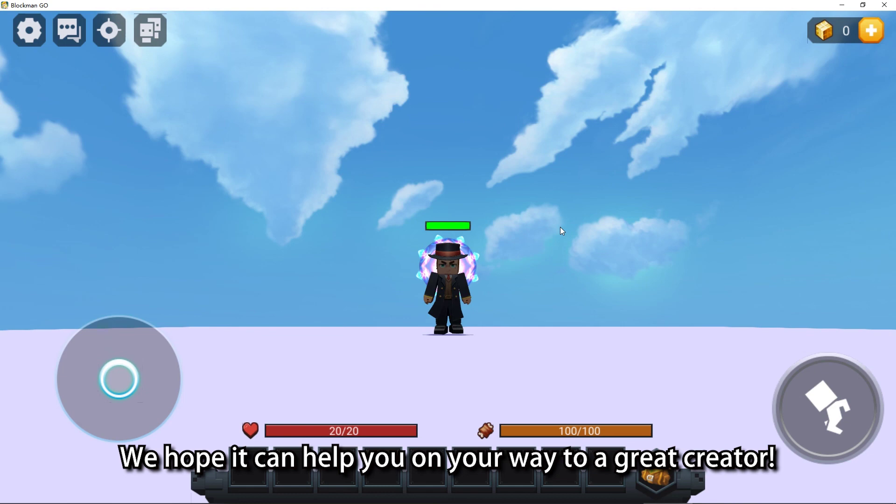